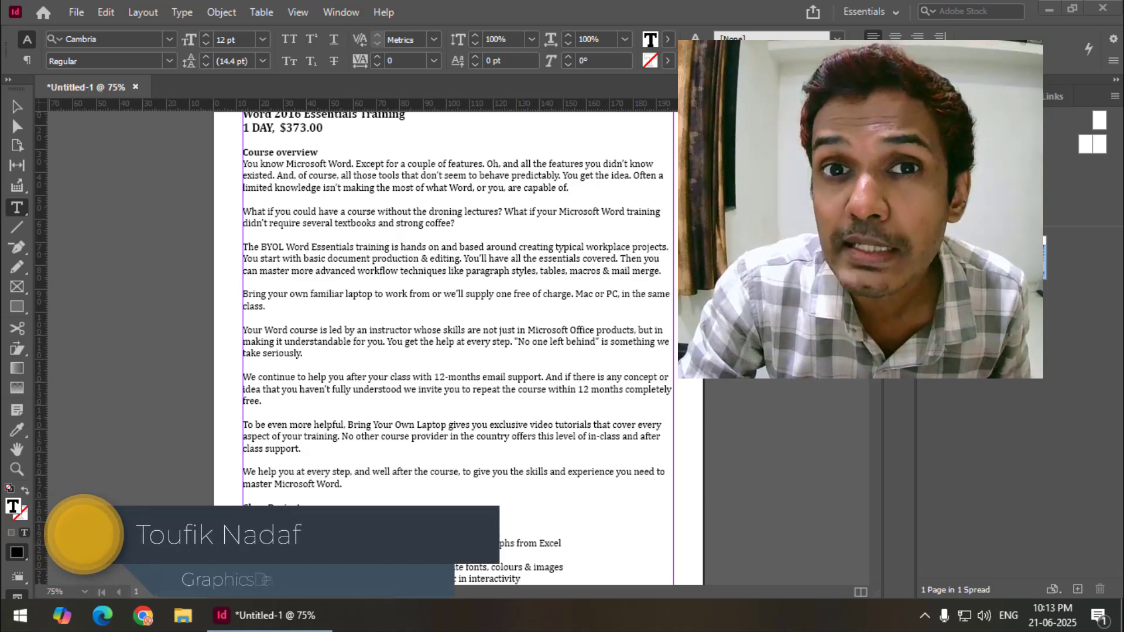
Examine the formatting of the "Course overview" and "Class Projects" headings in the course text.
{"action": "scroll", "coordinate": [352, 329], "scroll_direction": "up", "scroll_amount": 2}
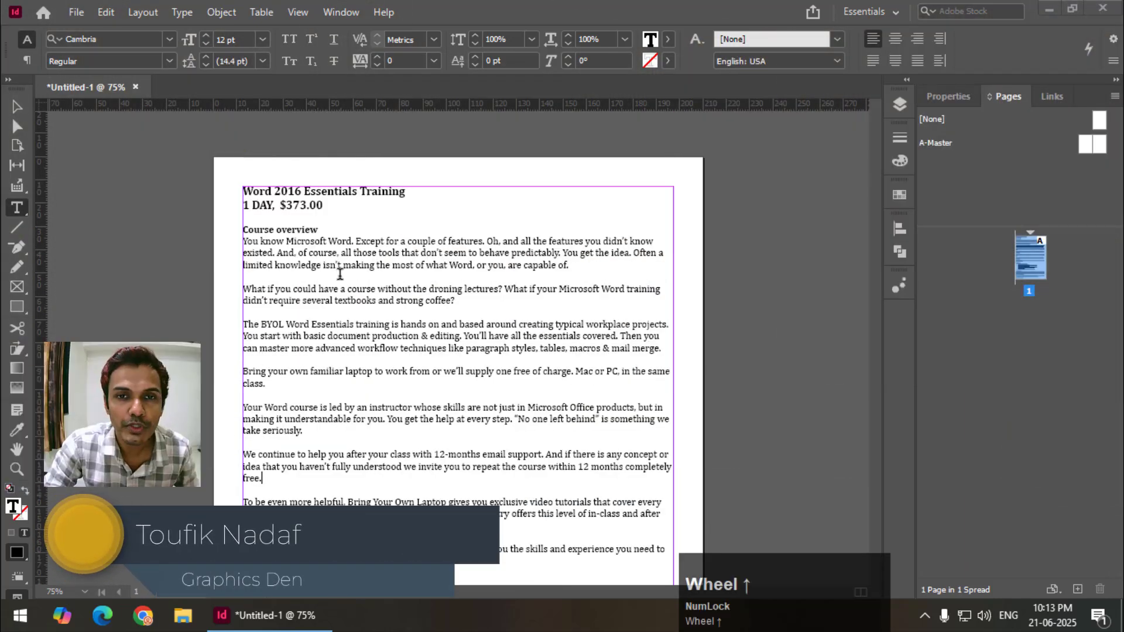
{"action": "scroll", "coordinate": [340, 274], "scroll_direction": "down", "scroll_amount": 1}
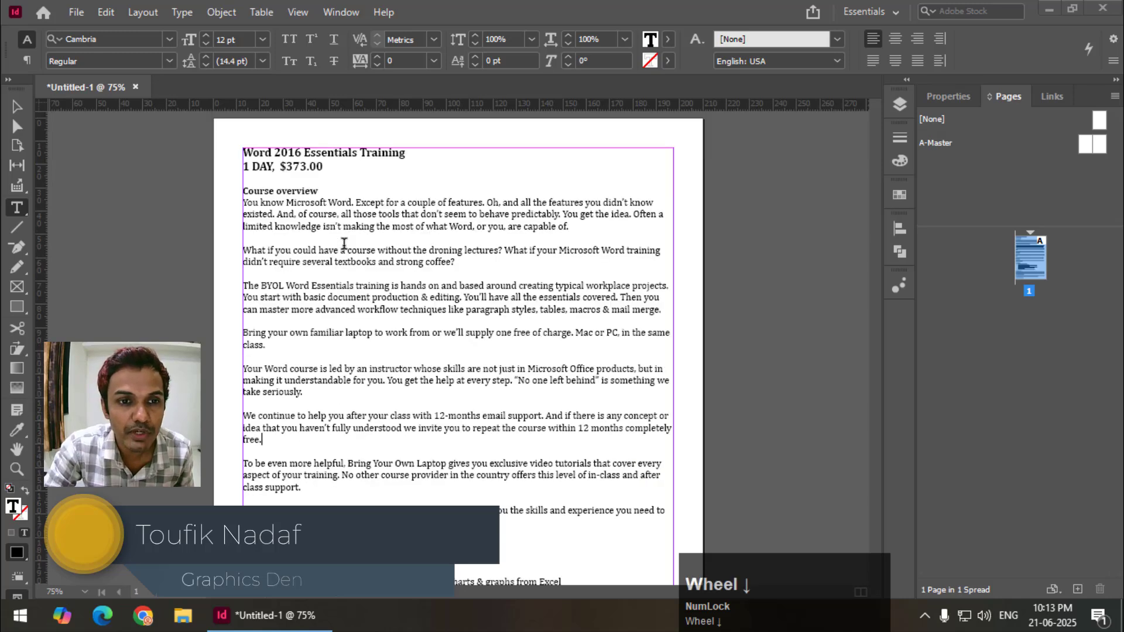
{"action": "left_click", "coordinate": [302, 191]}
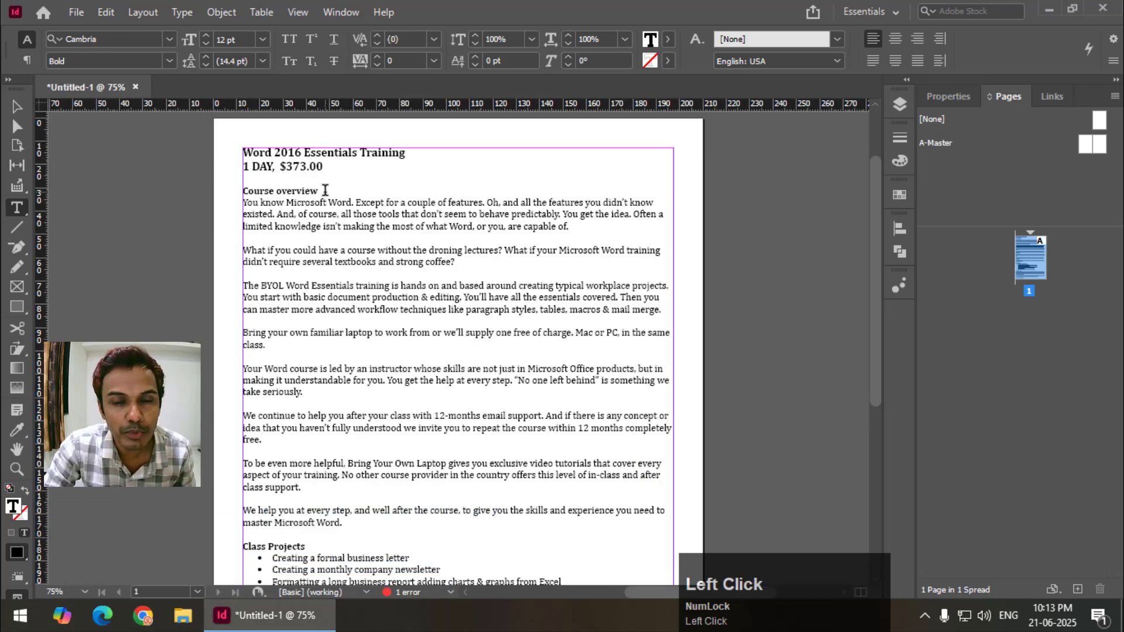
{"action": "left_click", "coordinate": [326, 191]}
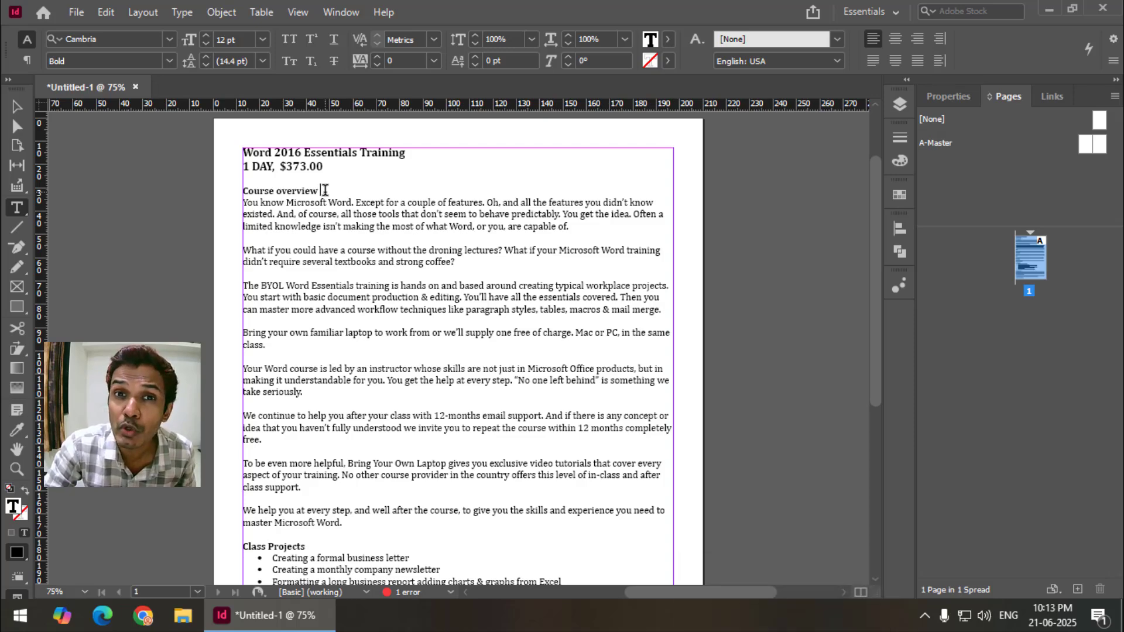
{"action": "scroll", "coordinate": [325, 190], "scroll_direction": "down", "scroll_amount": 3}
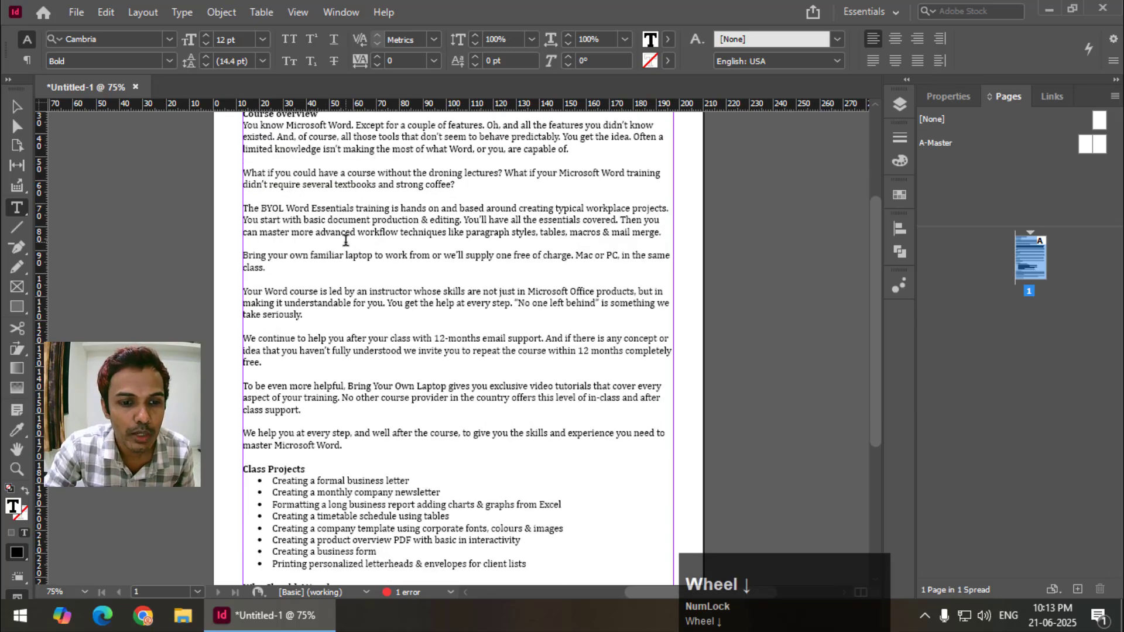
{"action": "left_click", "coordinate": [304, 466]}
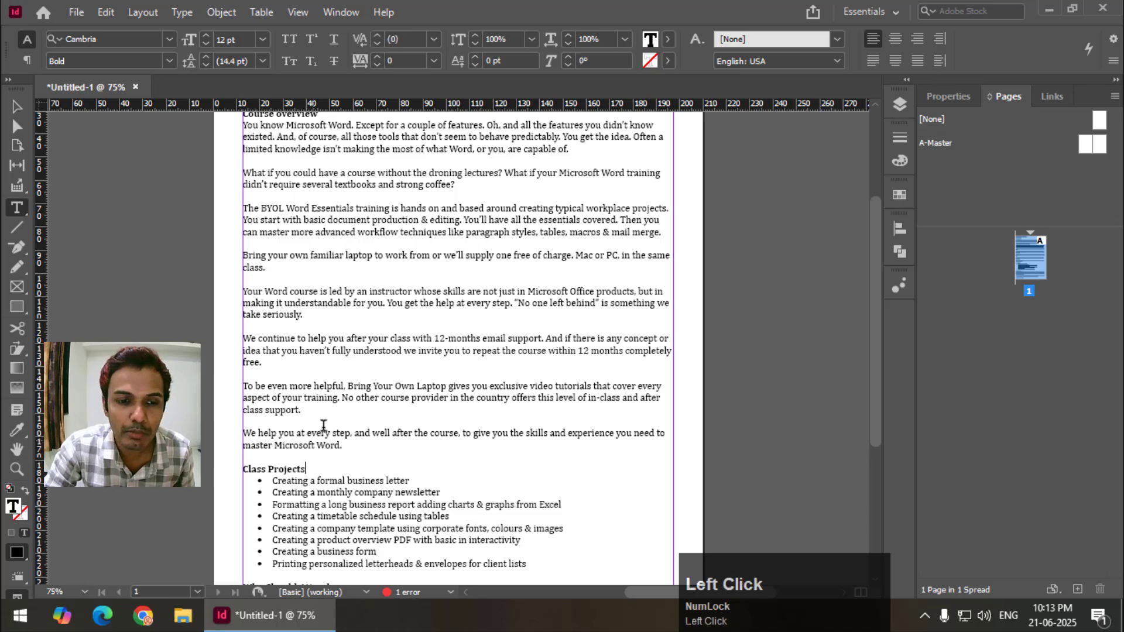
{"action": "scroll", "coordinate": [323, 424], "scroll_direction": "up", "scroll_amount": 3}
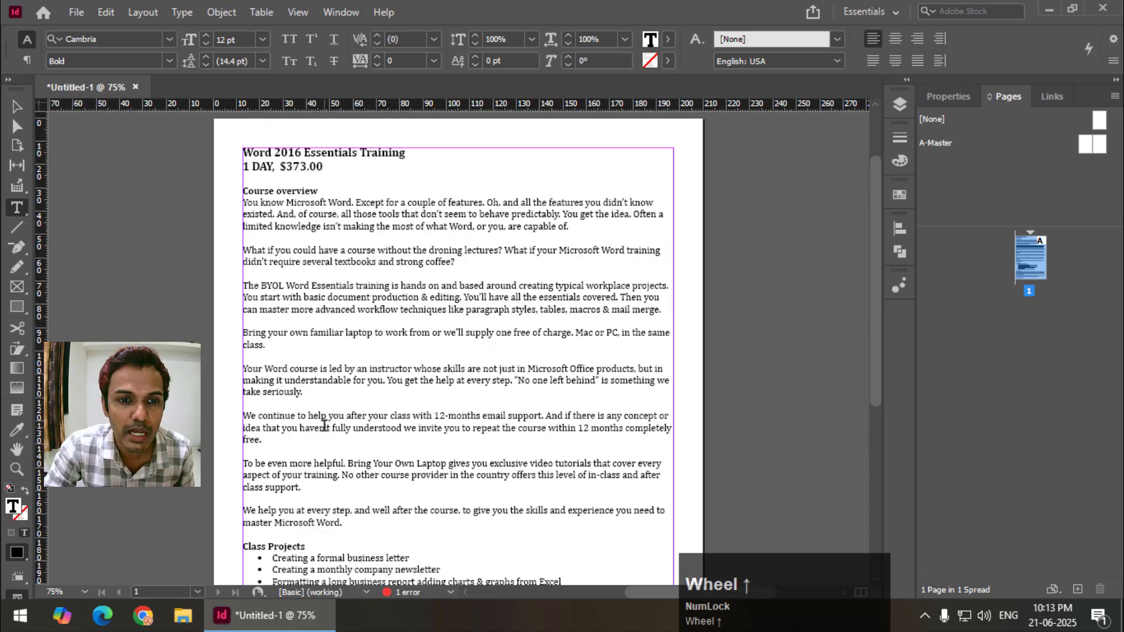
Create a paragraph style from the "Course overview" heading's formatting and name it "My Style".
{"action": "left_click", "coordinate": [318, 192]}
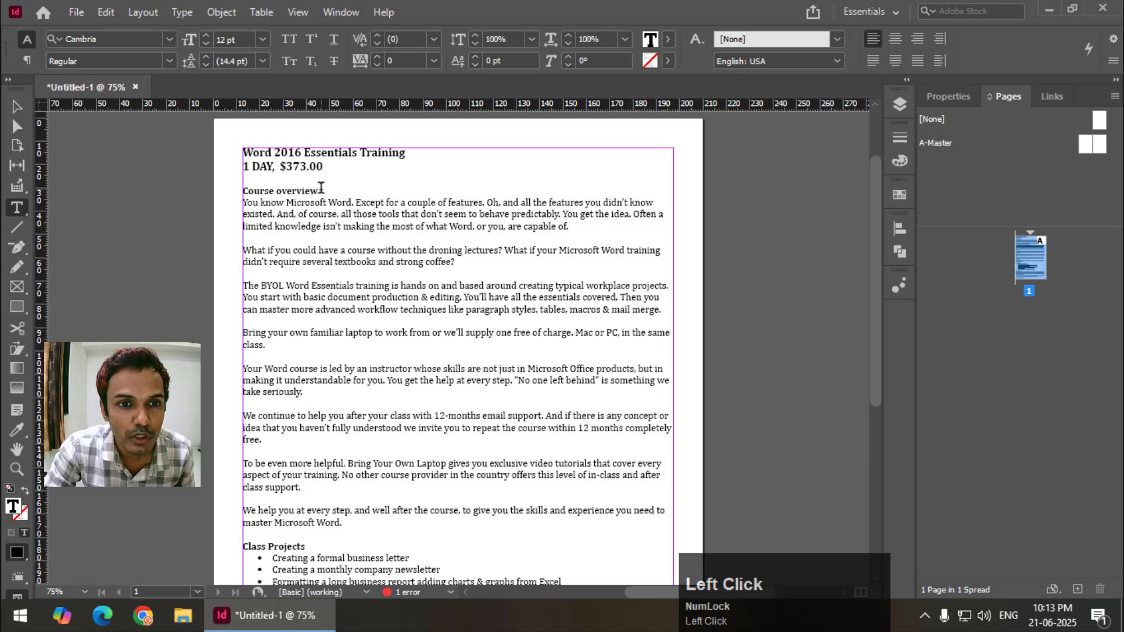
{"action": "left_click", "coordinate": [337, 10]}
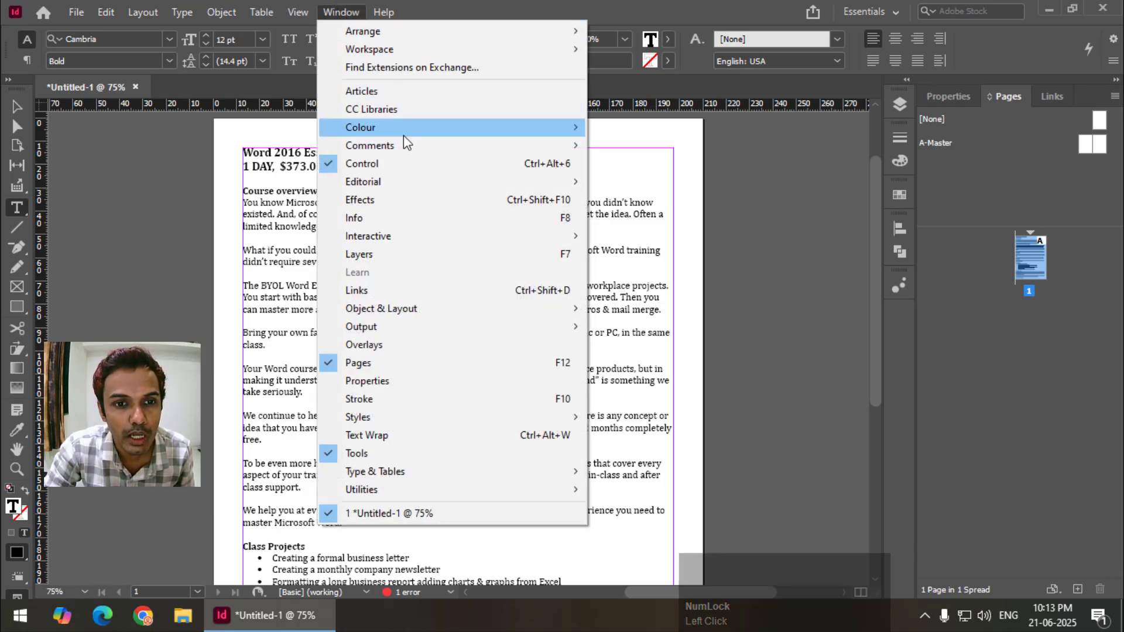
{"action": "mouse_move", "coordinate": [435, 419]}
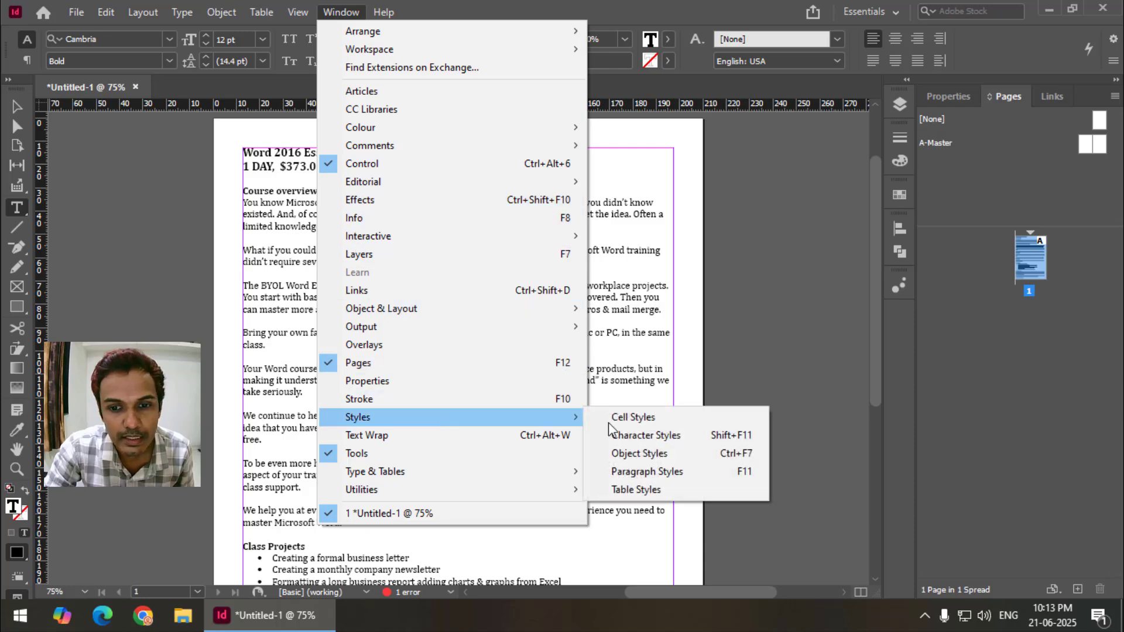
{"action": "left_click", "coordinate": [638, 474]}
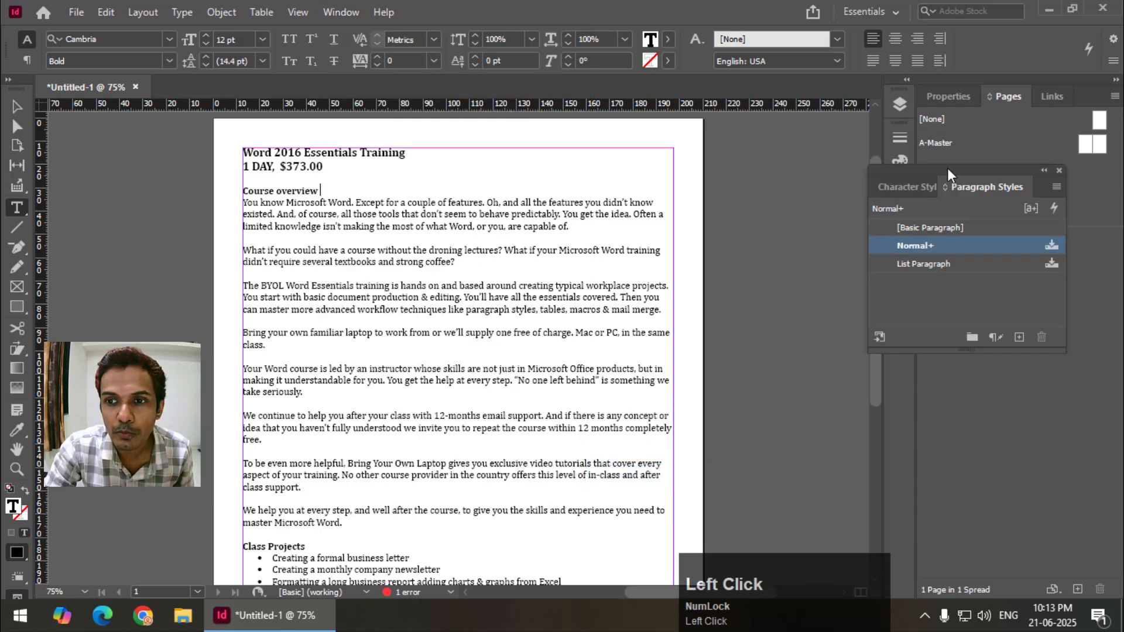
{"action": "left_click_drag", "start_coordinate": [947, 167], "coordinate": [938, 132]}
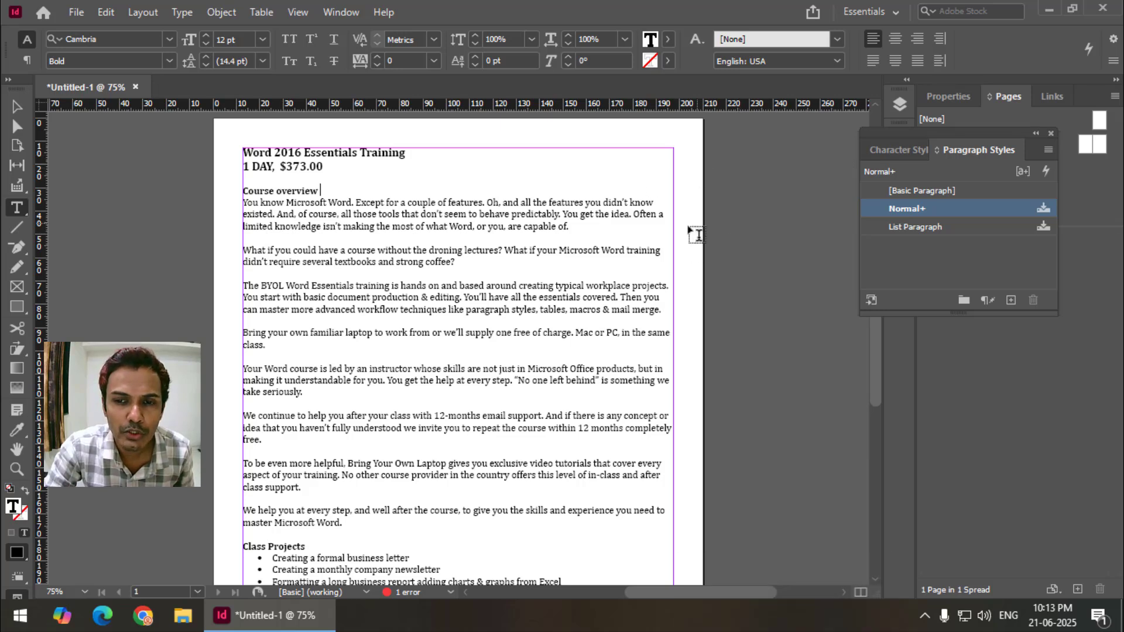
{"action": "left_click", "coordinate": [1012, 302]}
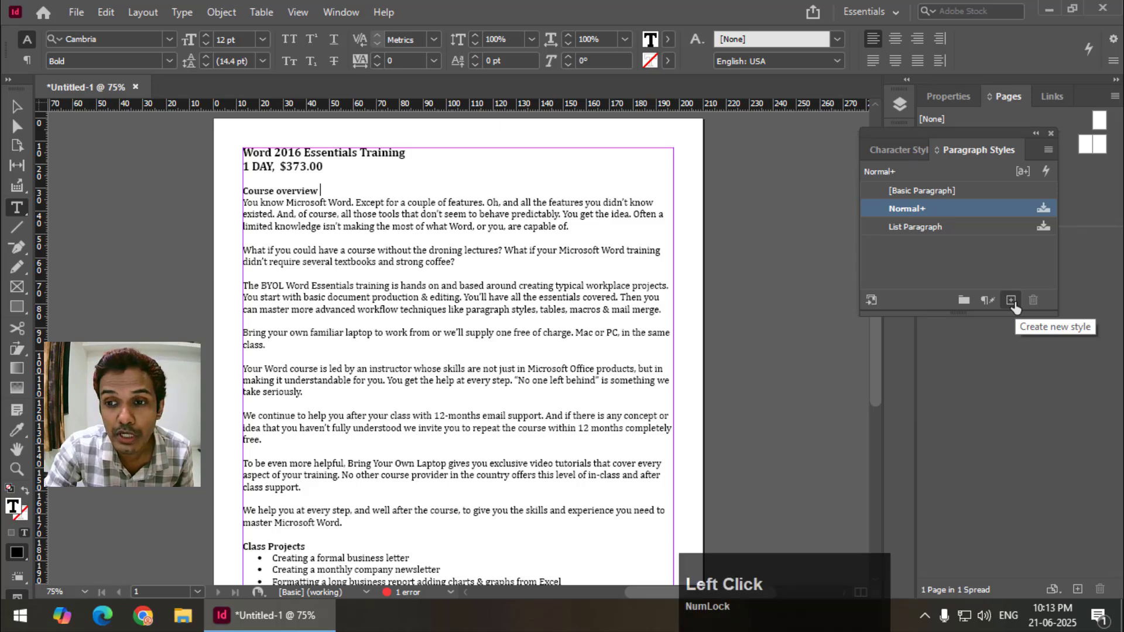
{"action": "left_click", "coordinate": [933, 228]}
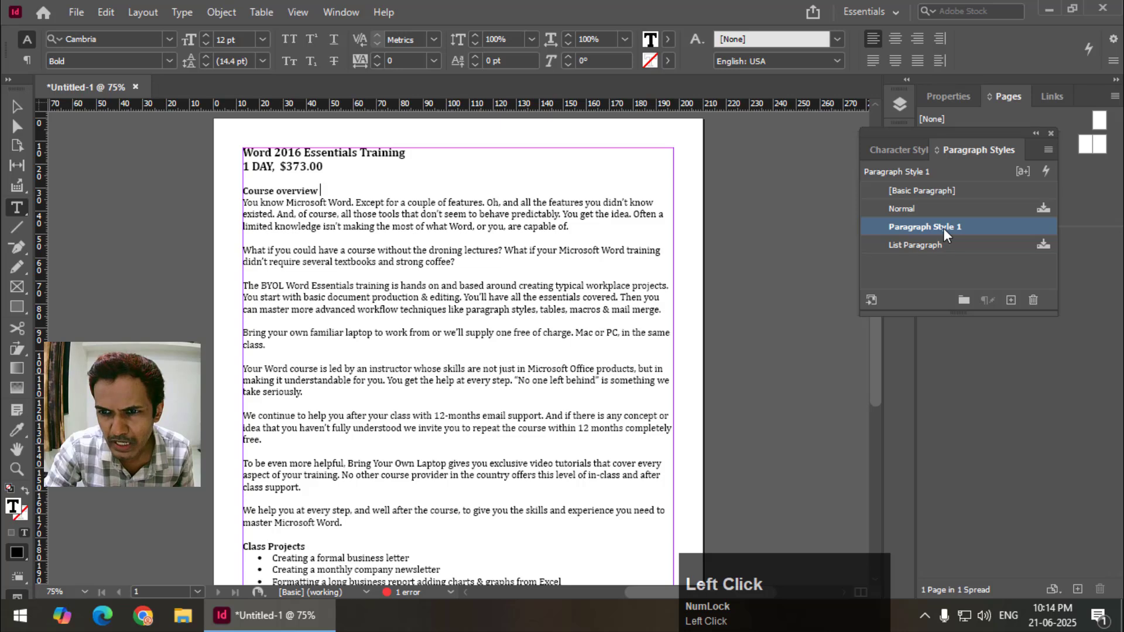
{"action": "left_click", "coordinate": [943, 227]}
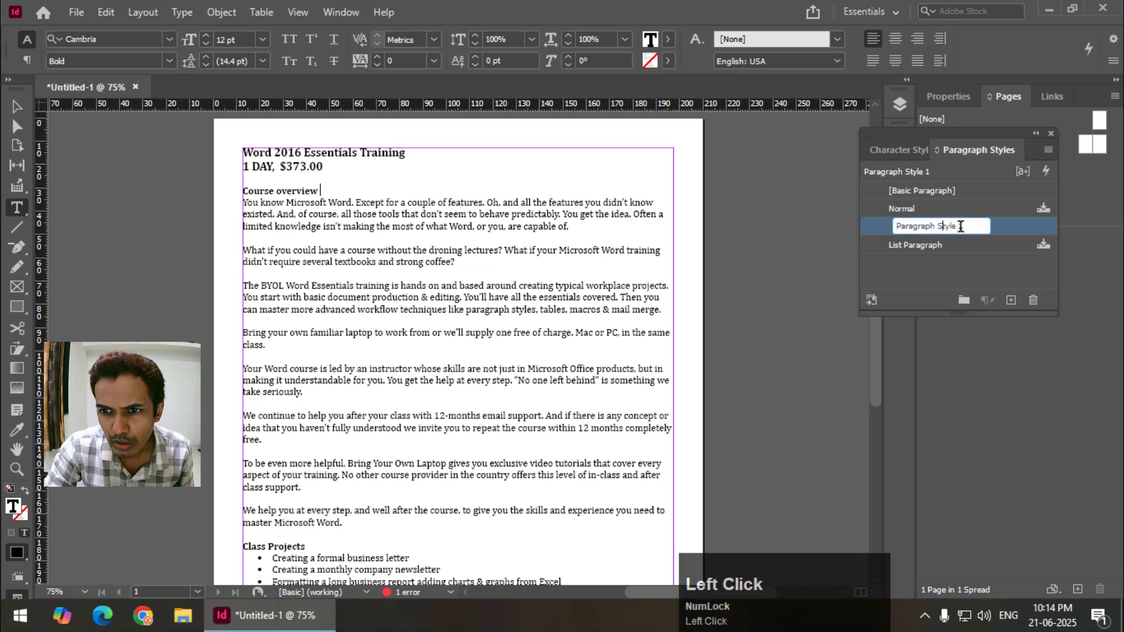
{"action": "type", "text": "My "}
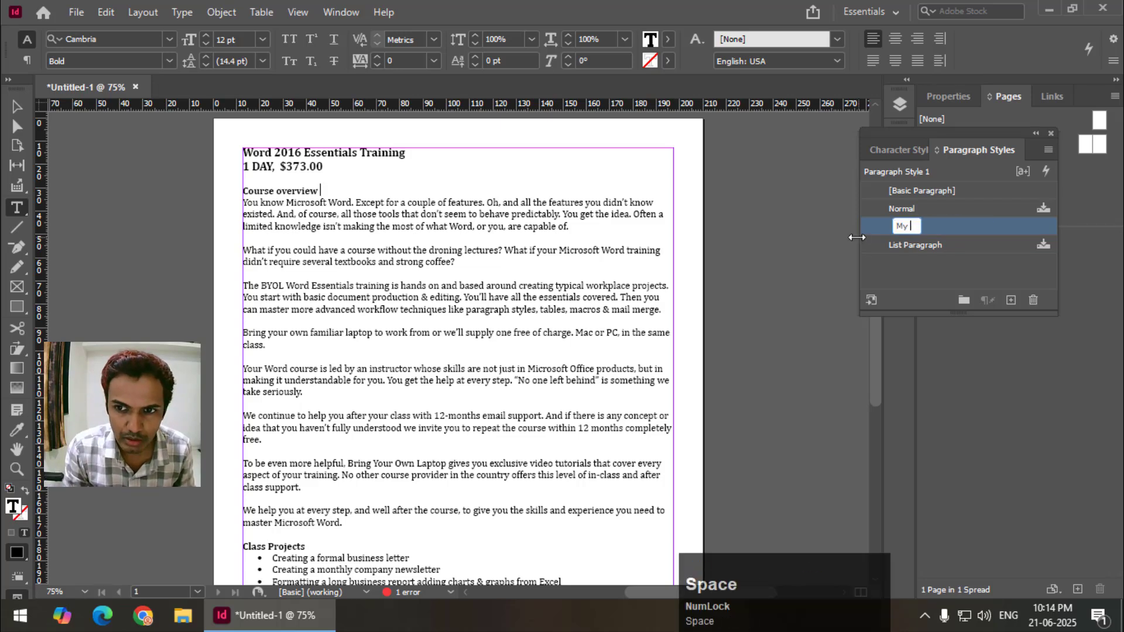
{"action": "type", "text": "Style"}
{"action": "key", "text": "Return"}
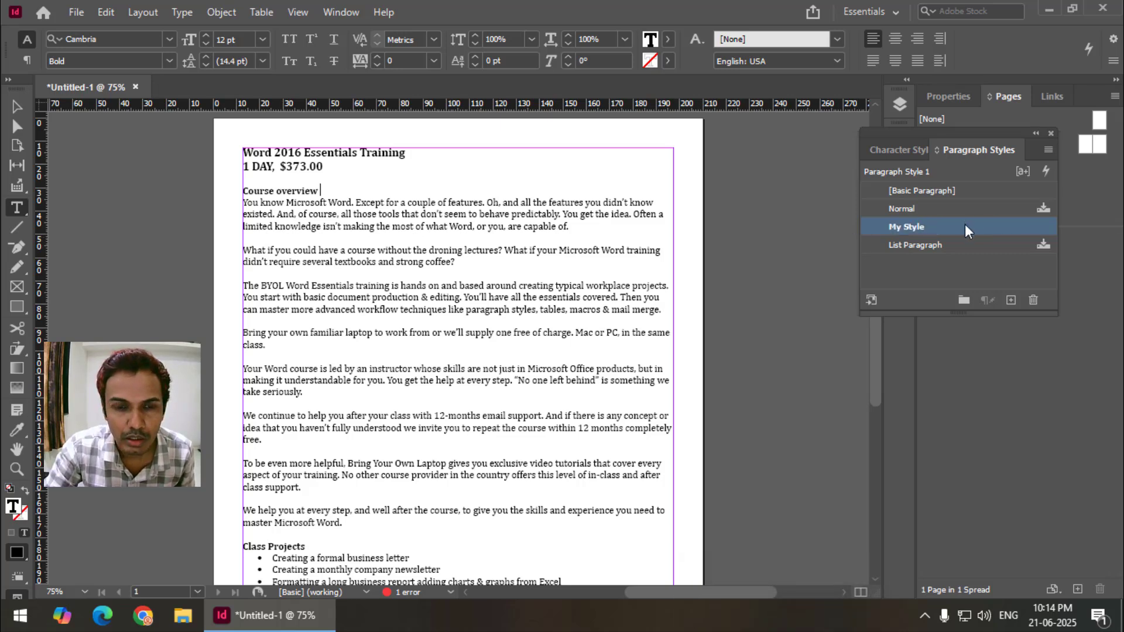
With the "Course overview" heading selected, edit My Style's basic character formats and set the font size to 16 pt.
{"action": "left_click_drag", "start_coordinate": [321, 190], "coordinate": [242, 191]}
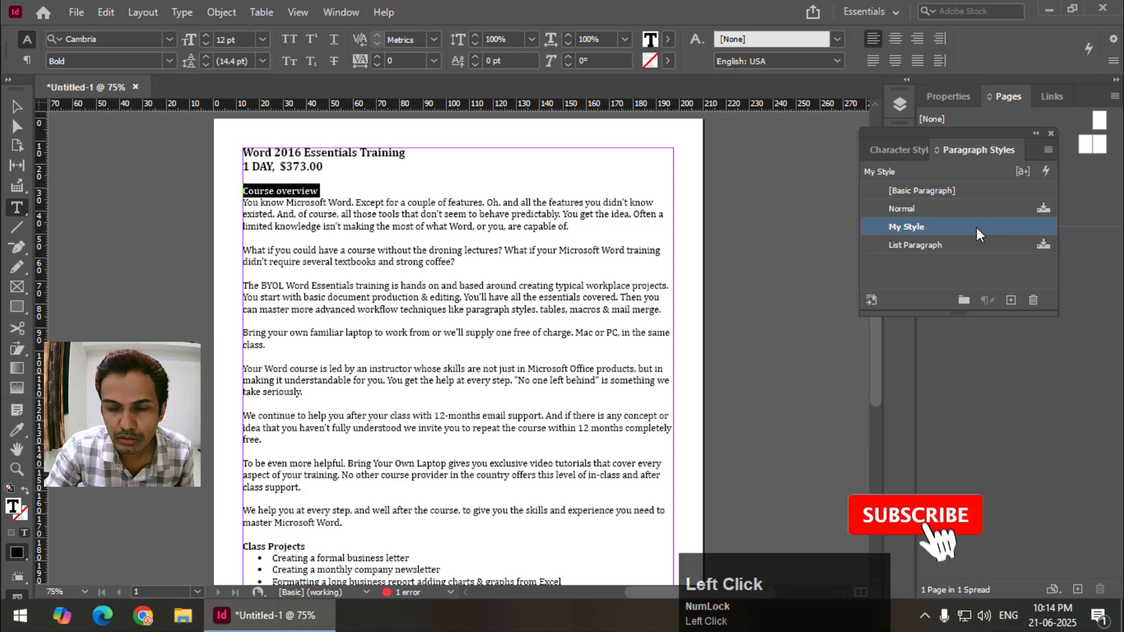
{"action": "double_click", "coordinate": [943, 227]}
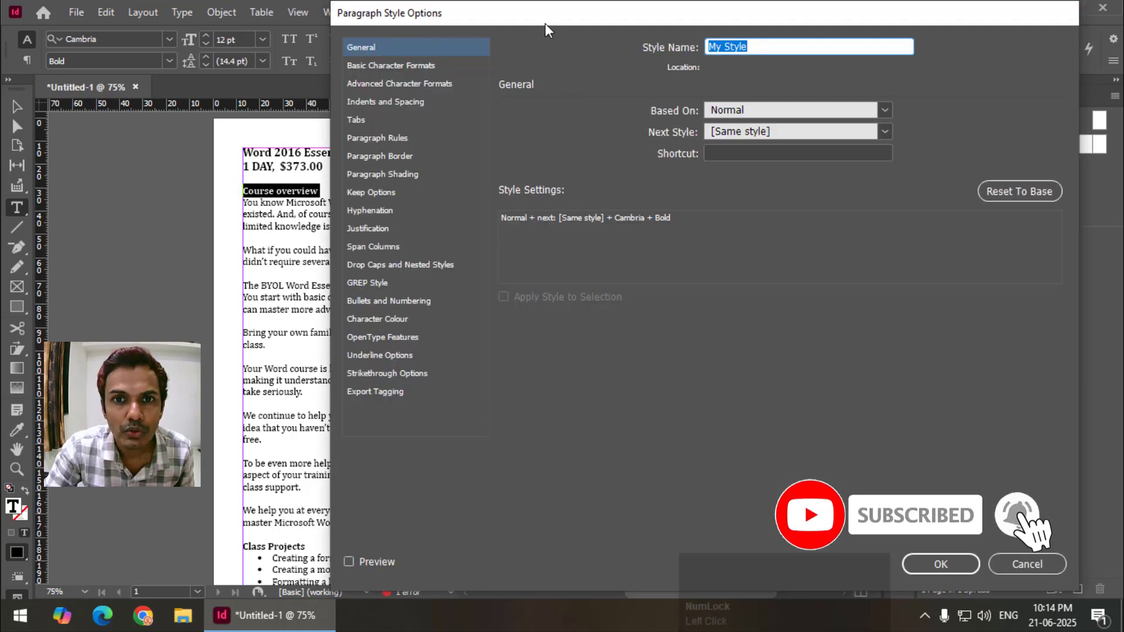
{"action": "left_click", "coordinate": [739, 51]}
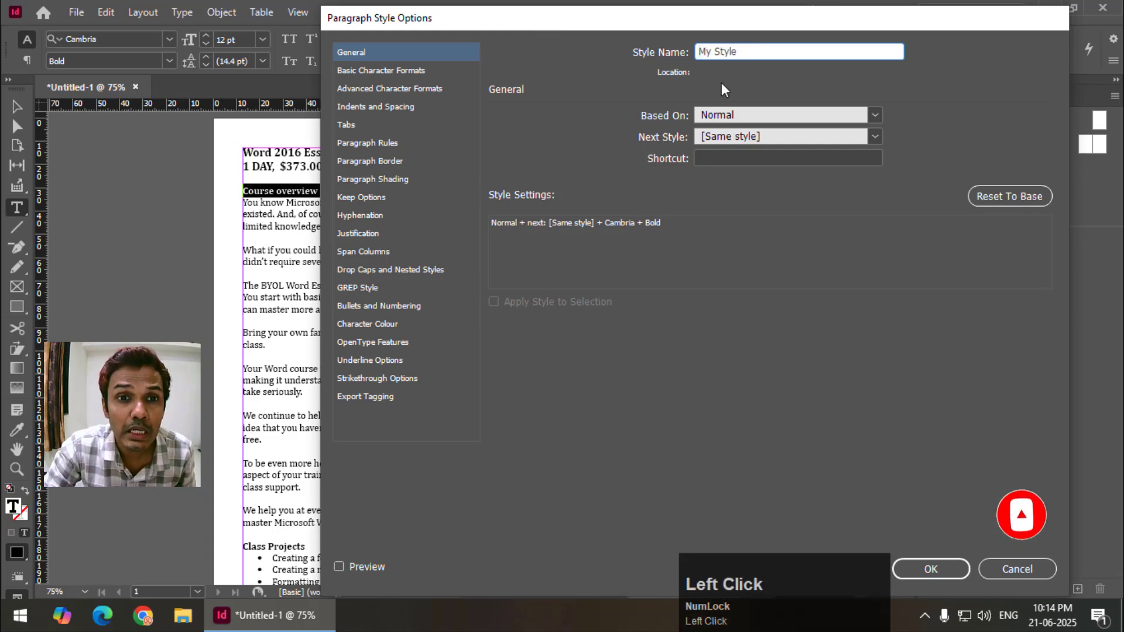
{"action": "left_click", "coordinate": [391, 72]}
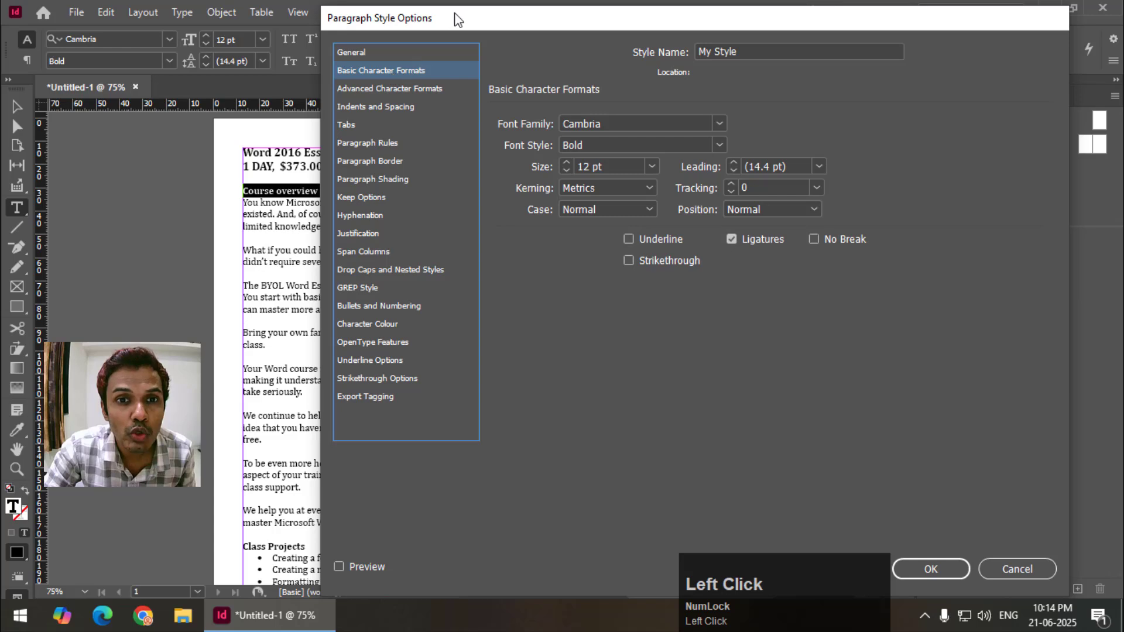
{"action": "left_click_drag", "start_coordinate": [457, 20], "coordinate": [492, 41]}
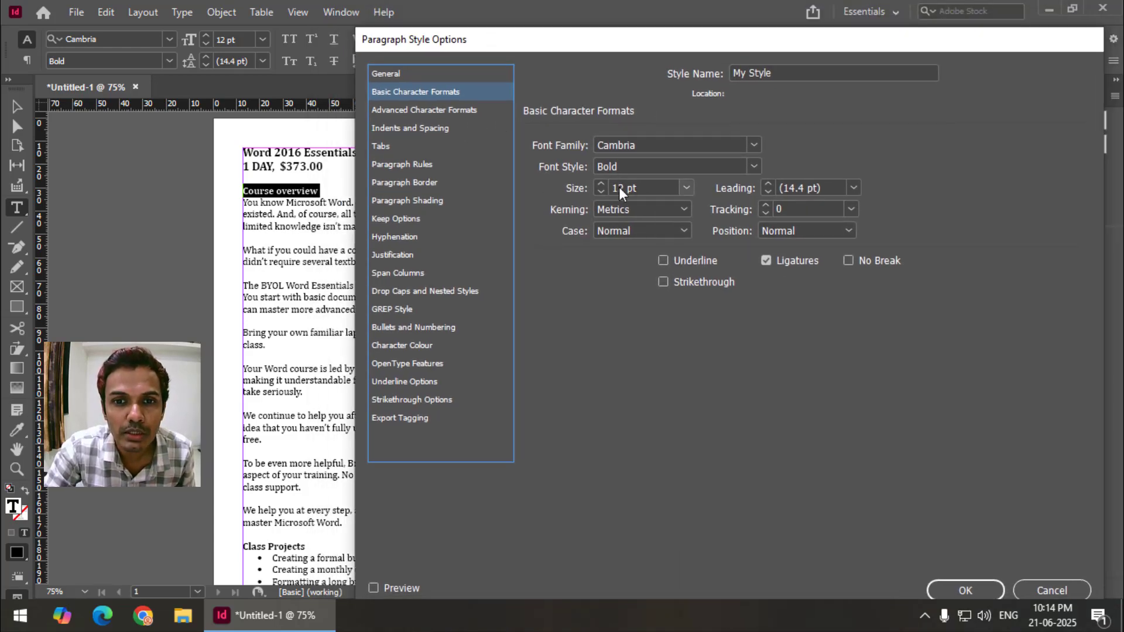
{"action": "left_click", "coordinate": [601, 186]}
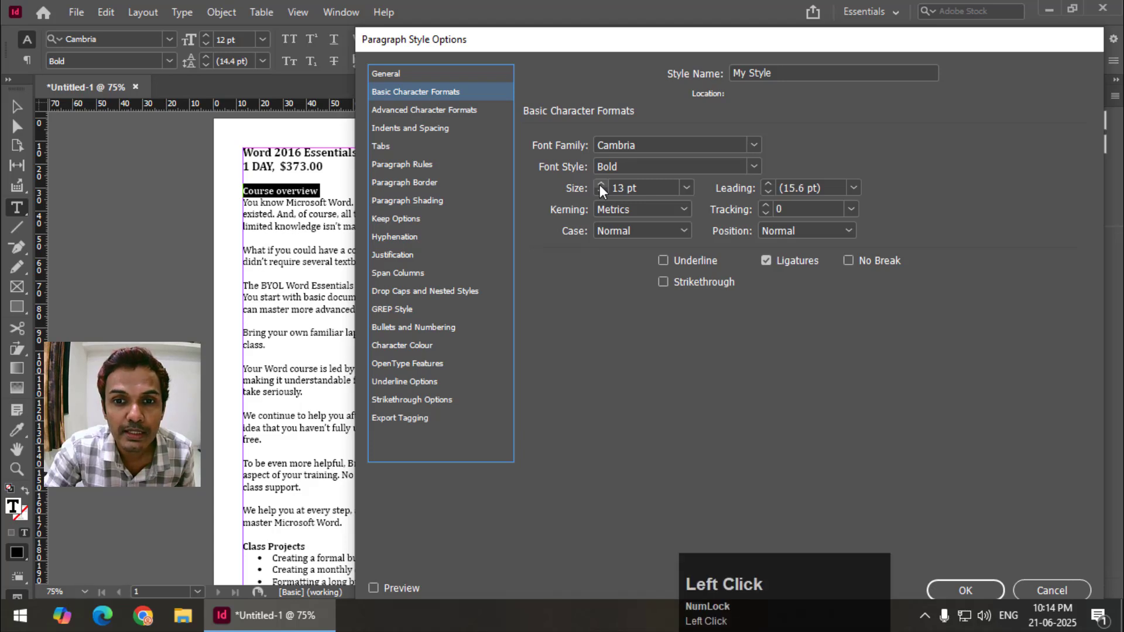
{"action": "left_click", "coordinate": [600, 186]}
{"action": "left_click", "coordinate": [601, 186]}
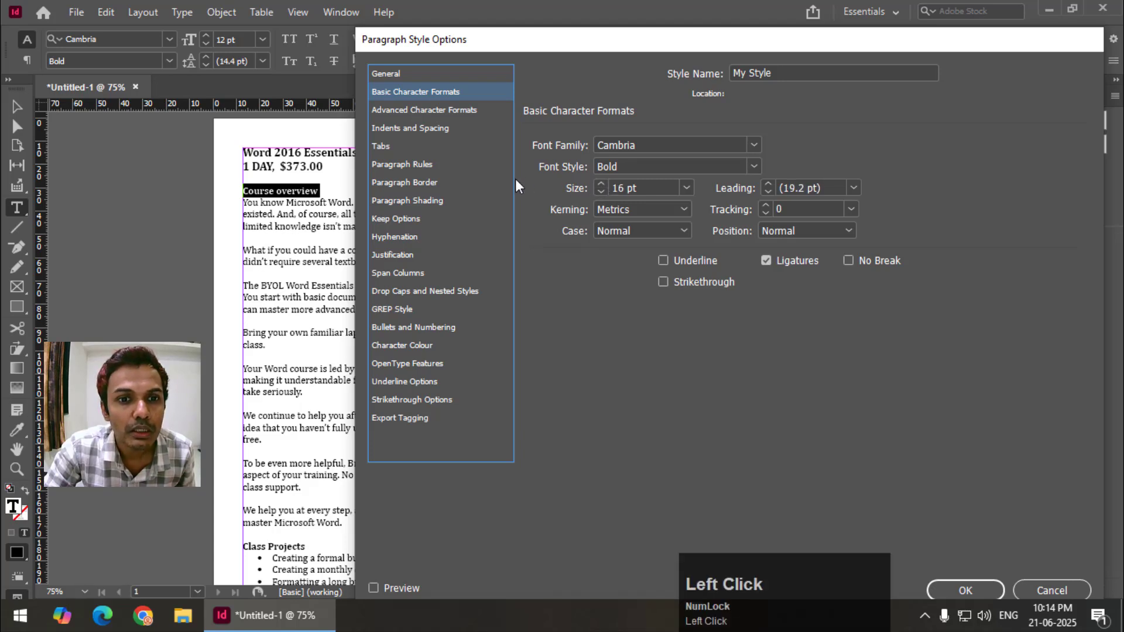
Set My Style's character colour to magenta (C=0 M=100 Y=0 K=0), save the style options and deselect the heading.
{"action": "left_click", "coordinate": [401, 347]}
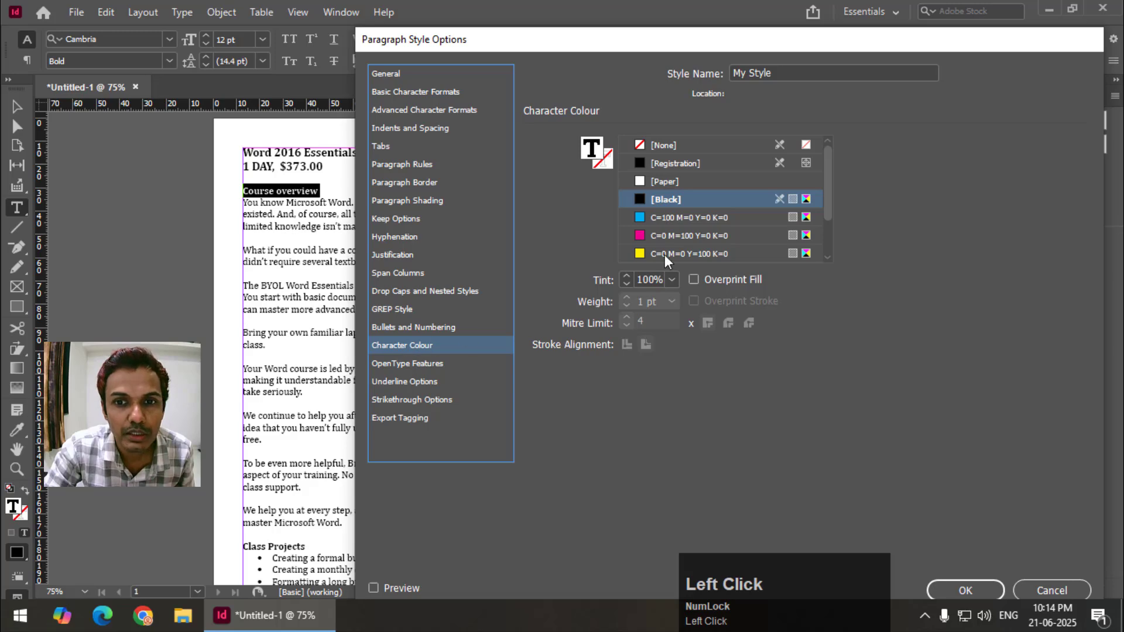
{"action": "left_click", "coordinate": [665, 237]}
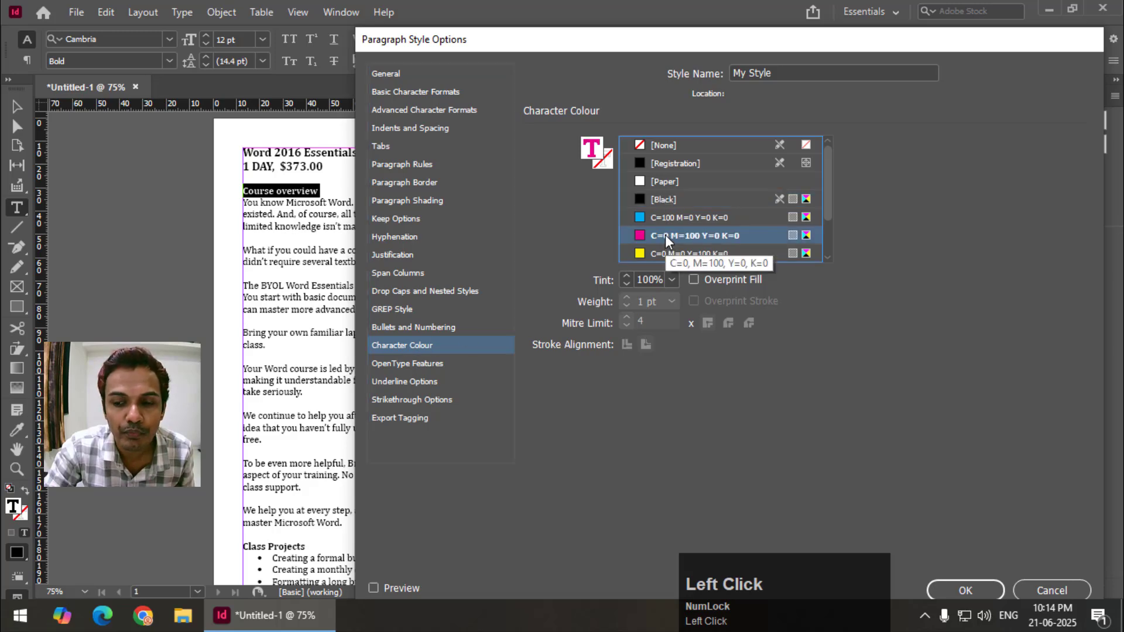
{"action": "left_click", "coordinate": [974, 589]}
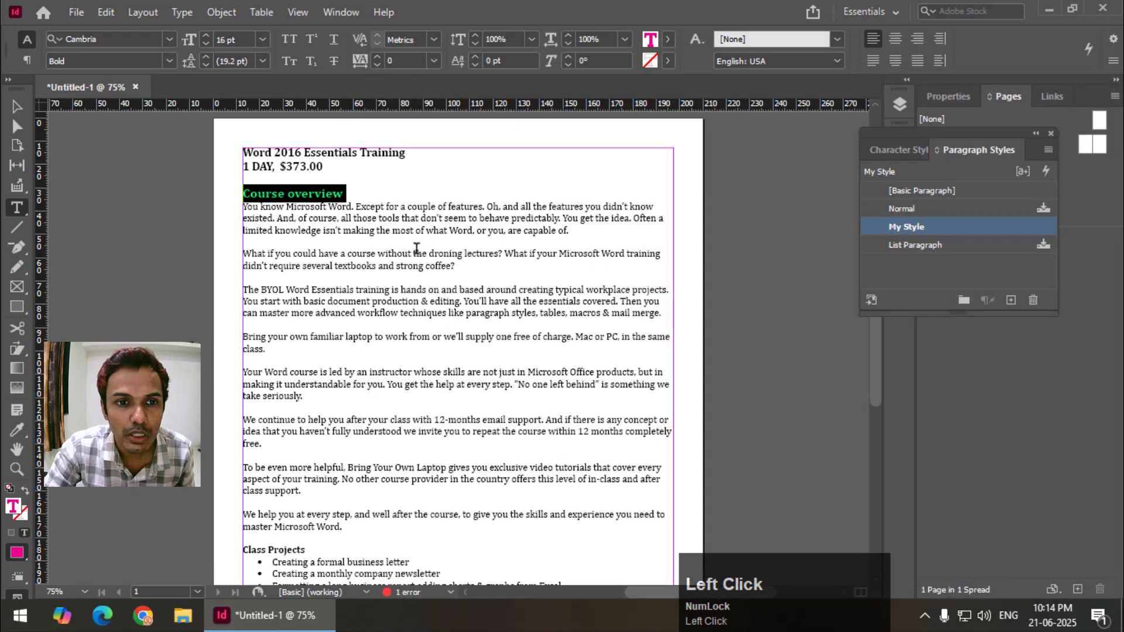
{"action": "left_click", "coordinate": [373, 195]}
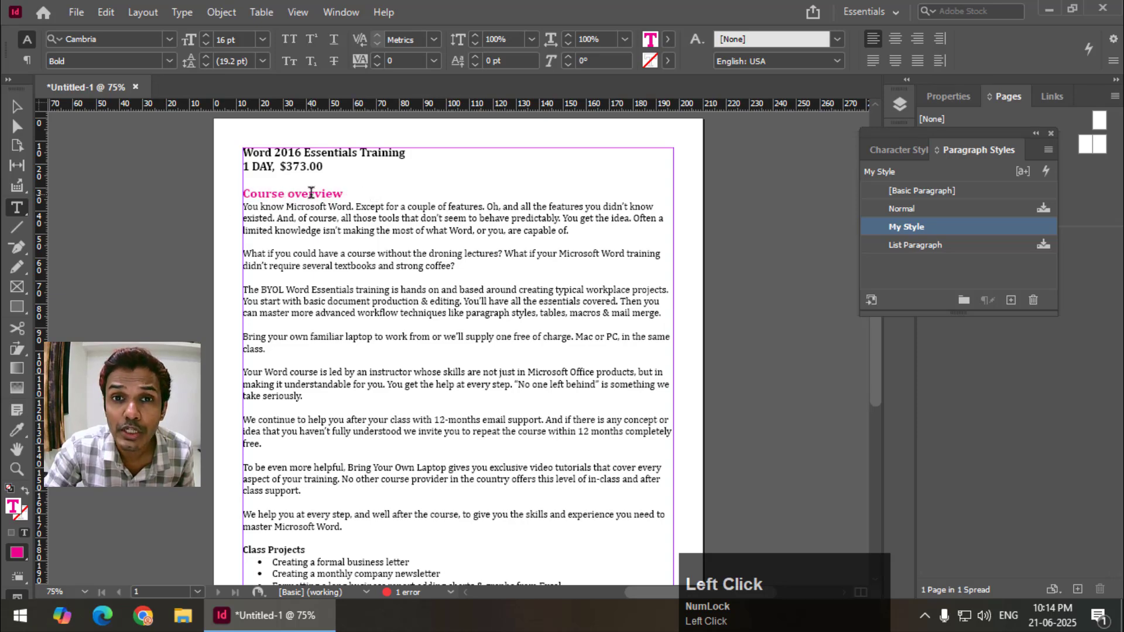
Apply the My Style paragraph style to the "Class Projects" heading.
{"action": "scroll", "coordinate": [313, 187], "scroll_direction": "down", "scroll_amount": 1}
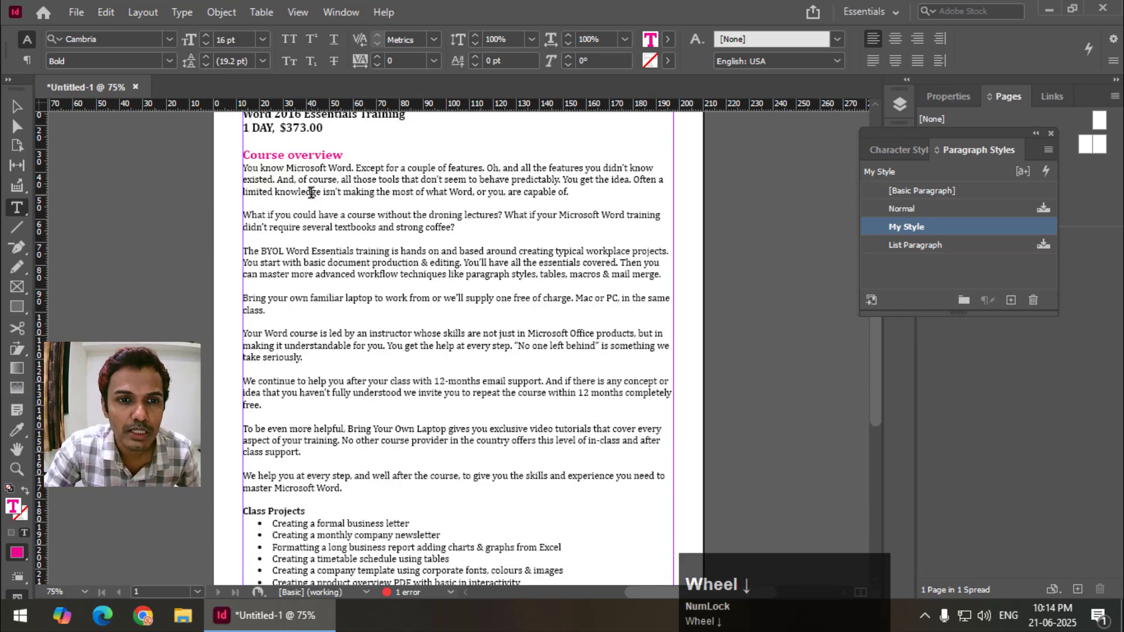
{"action": "scroll", "coordinate": [313, 185], "scroll_direction": "up", "scroll_amount": 1}
{"action": "scroll", "coordinate": [313, 184], "scroll_direction": "up", "scroll_amount": 1}
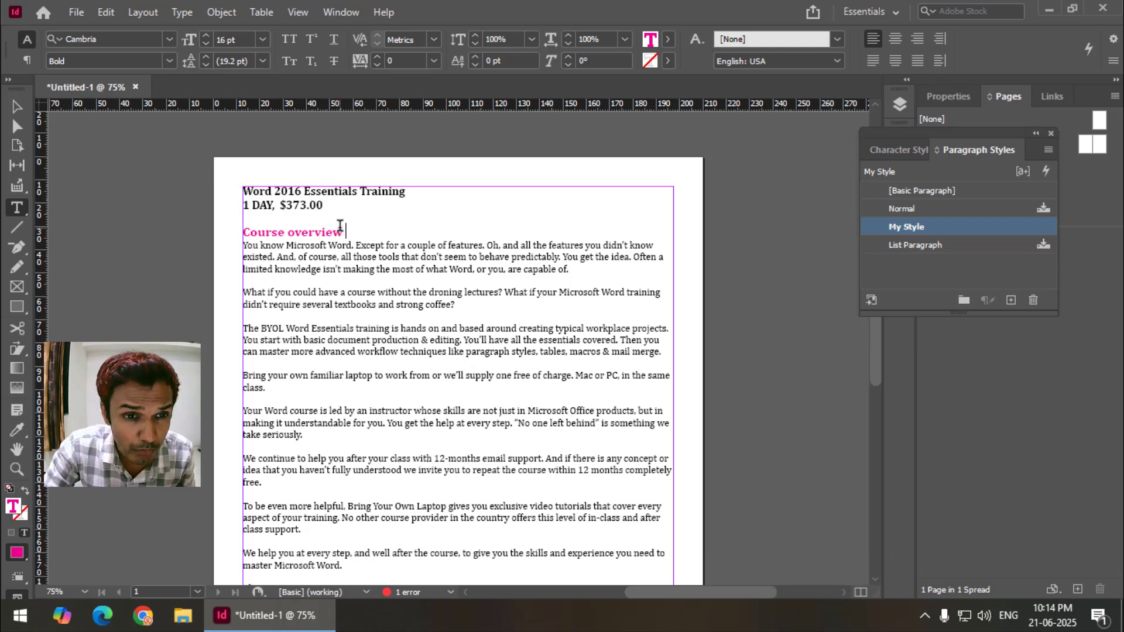
{"action": "scroll", "coordinate": [308, 227], "scroll_direction": "down", "scroll_amount": 2}
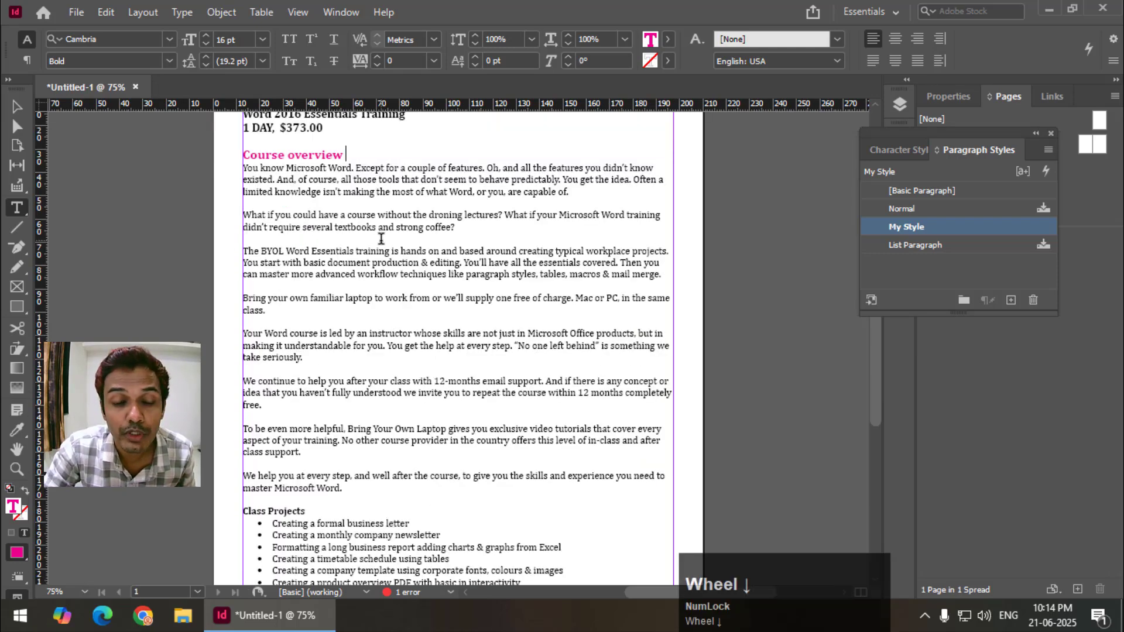
{"action": "scroll", "coordinate": [381, 238], "scroll_direction": "down", "scroll_amount": 1}
{"action": "left_click", "coordinate": [306, 471]}
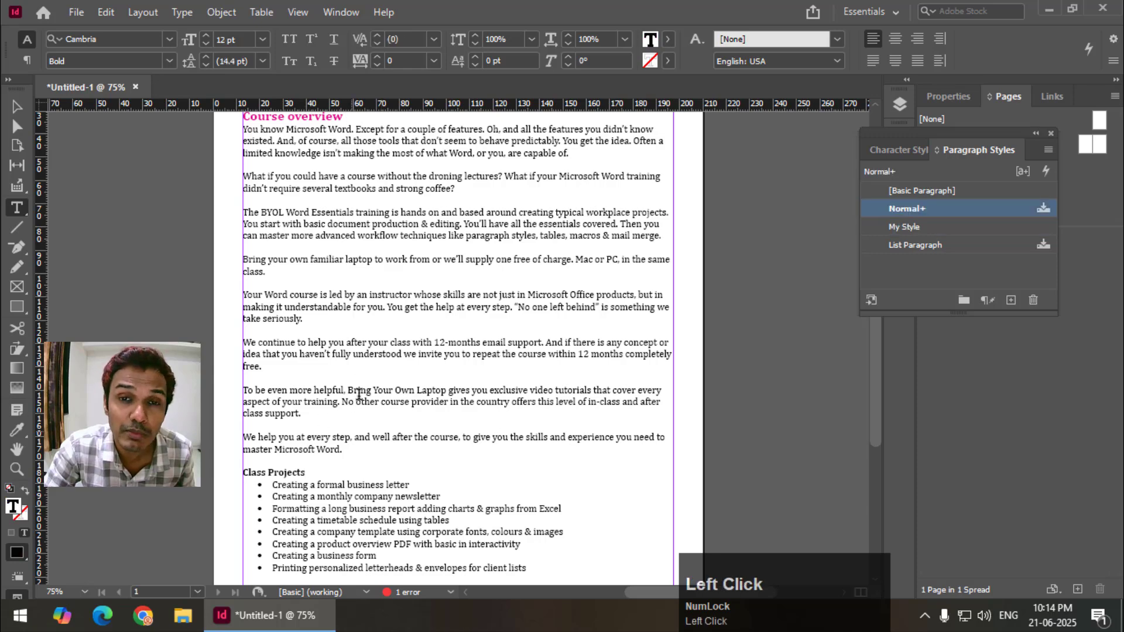
{"action": "scroll", "coordinate": [292, 452], "scroll_direction": "down", "scroll_amount": 1}
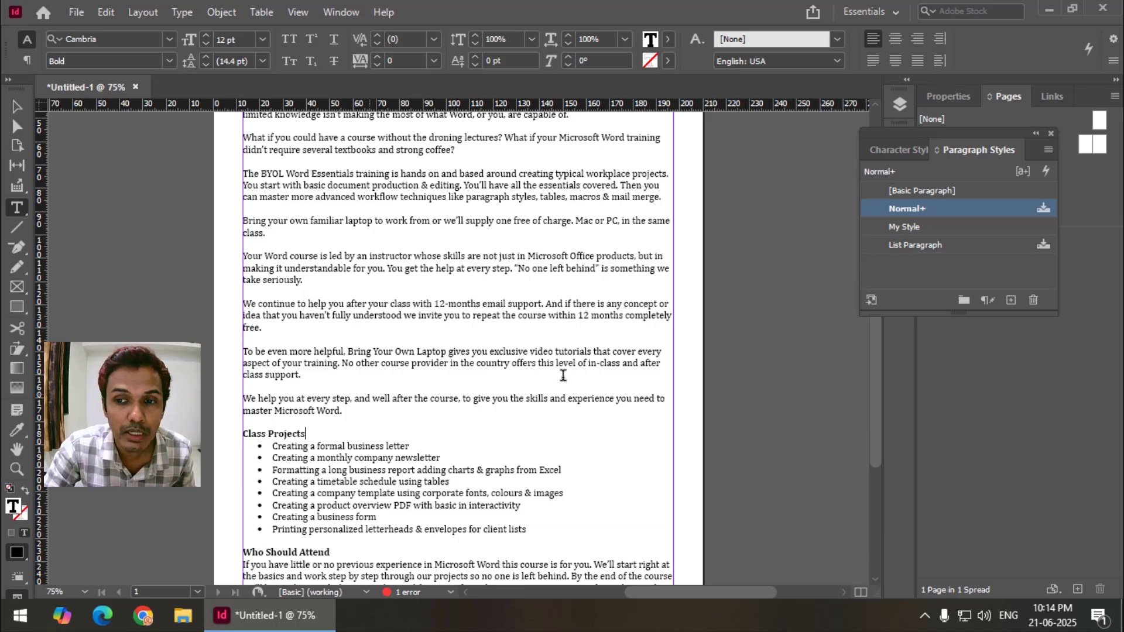
{"action": "left_click", "coordinate": [946, 226]}
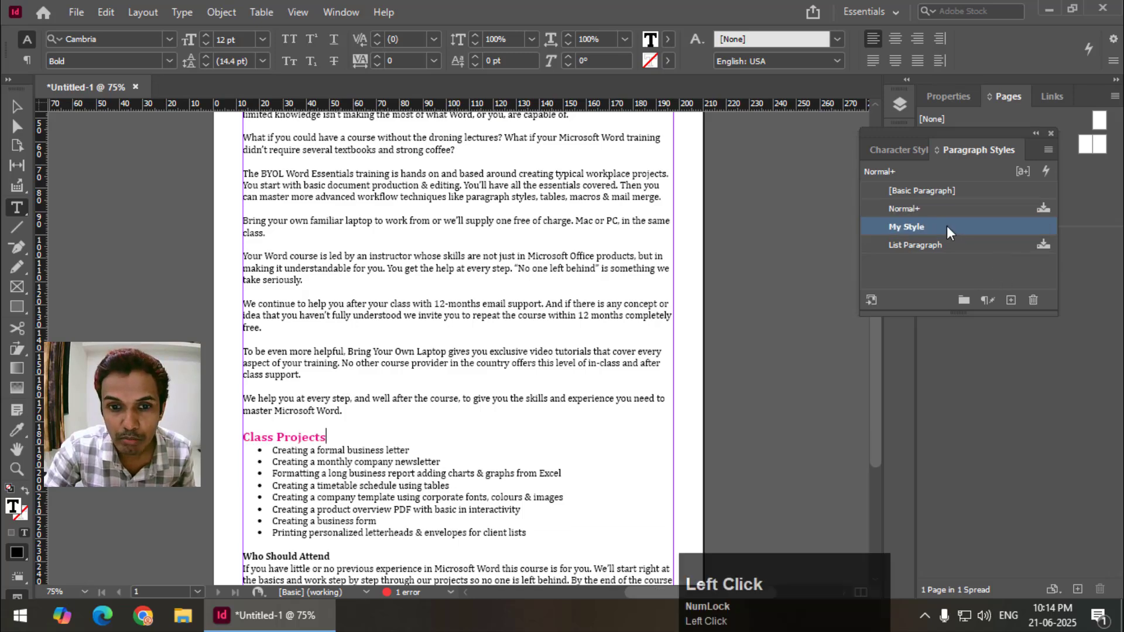
Apply the My Style paragraph style to the "Who Should Attend" heading.
{"action": "scroll", "coordinate": [387, 337], "scroll_direction": "down", "scroll_amount": 3}
{"action": "left_click", "coordinate": [335, 443]}
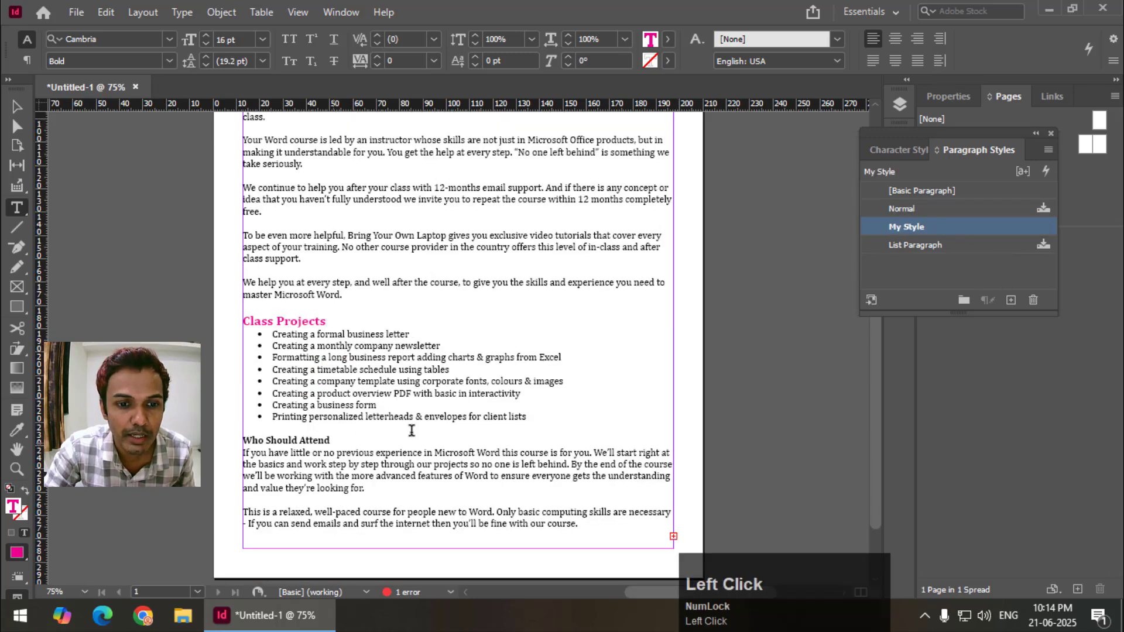
{"action": "left_click", "coordinate": [949, 227]}
Apply My Style to the "1 DAY, $373.00" line and the "Word 2016 Essentials Training" title.
{"action": "scroll", "coordinate": [435, 366], "scroll_direction": "up", "scroll_amount": 7}
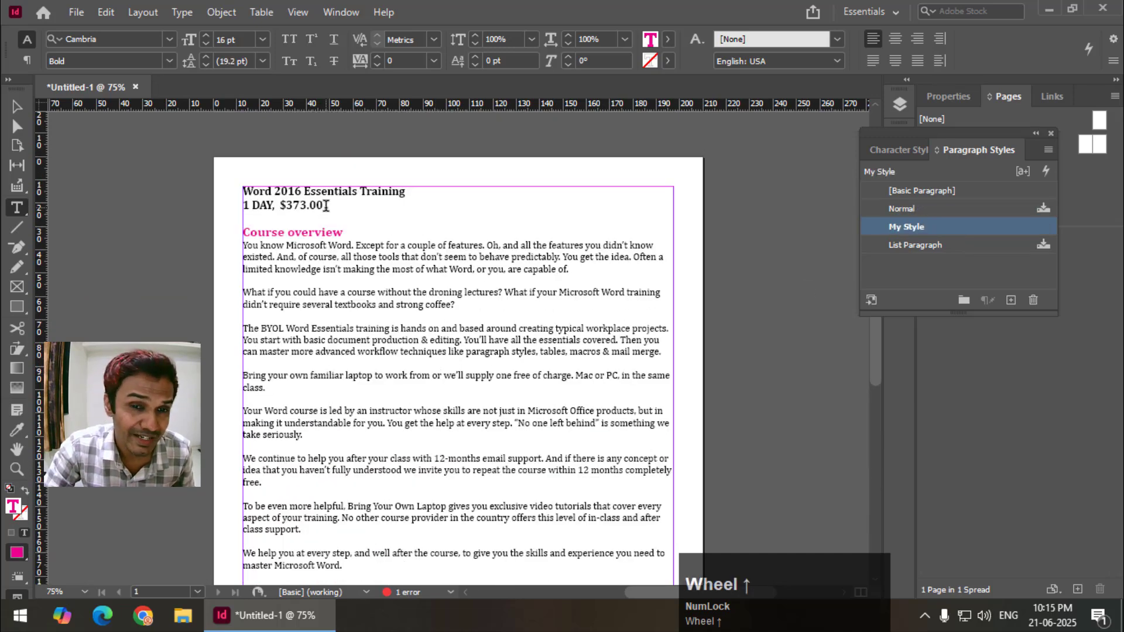
{"action": "left_click", "coordinate": [326, 206]}
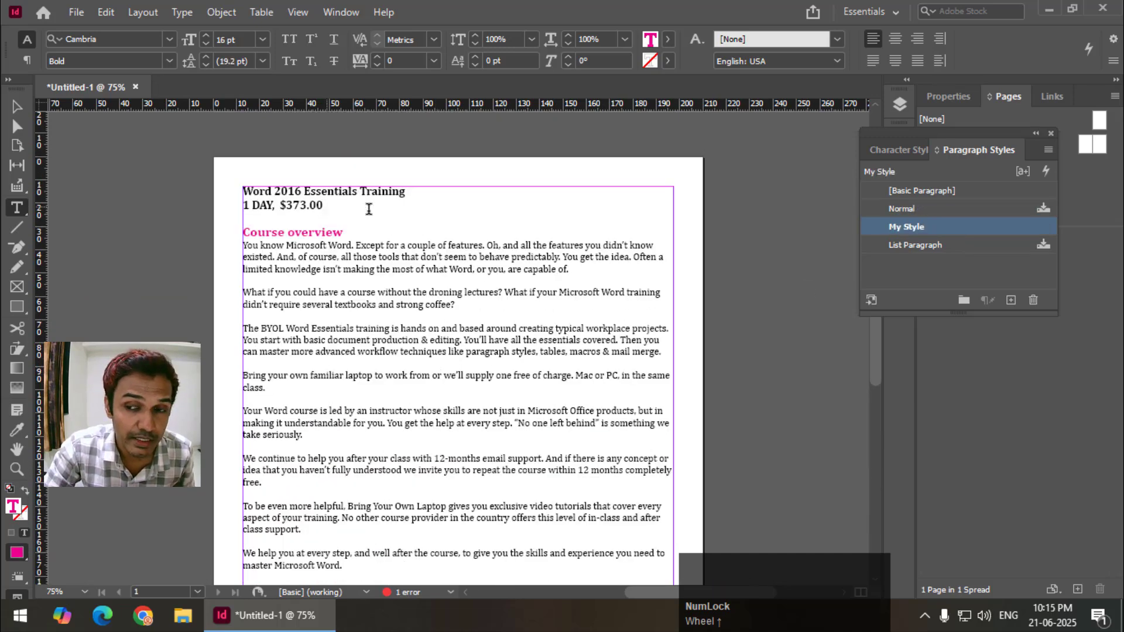
{"action": "left_click", "coordinate": [940, 226]}
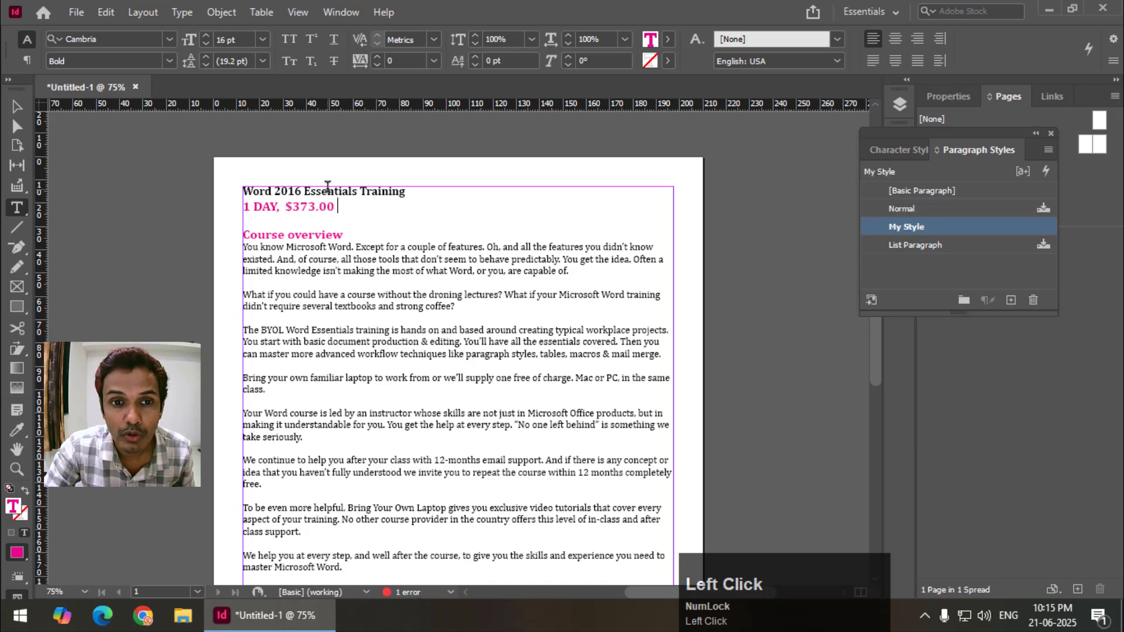
{"action": "left_click", "coordinate": [349, 191]}
{"action": "left_click", "coordinate": [941, 227]}
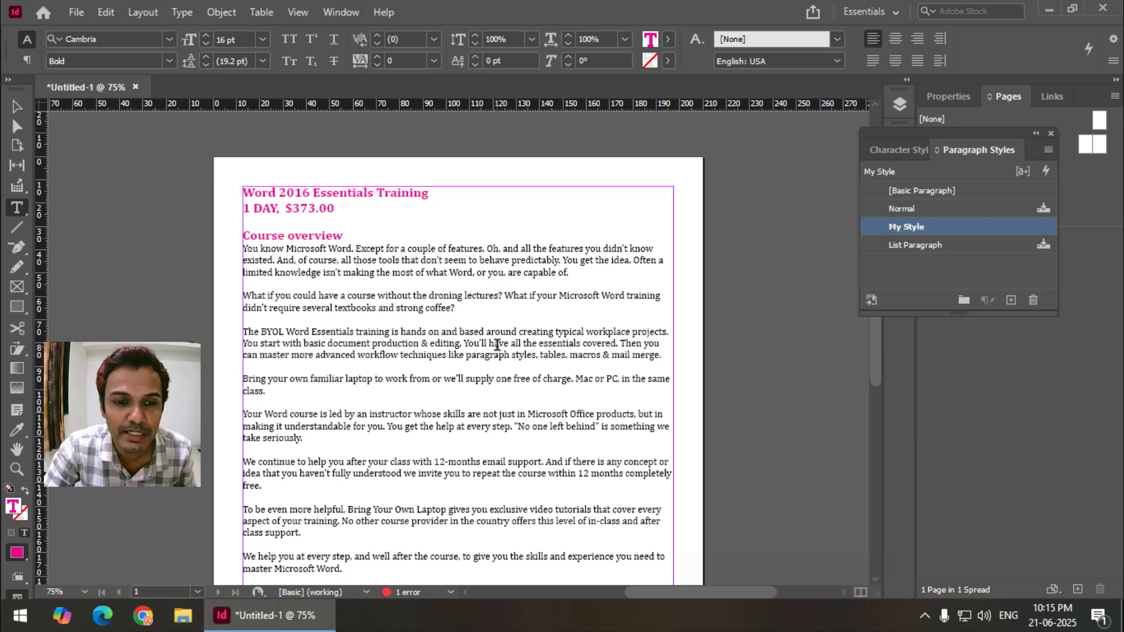
Apply My Style to the body paragraph beginning "Your Word course is led by an instructor".
{"action": "scroll", "coordinate": [464, 337], "scroll_direction": "down", "scroll_amount": 2}
{"action": "scroll", "coordinate": [444, 346], "scroll_direction": "down", "scroll_amount": 1}
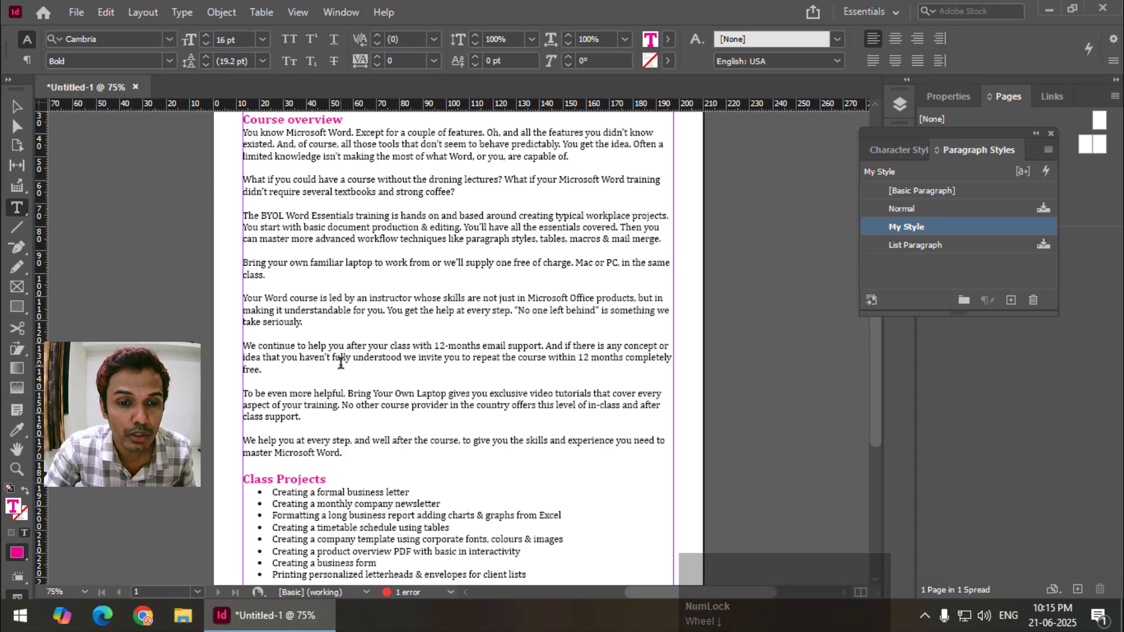
{"action": "scroll", "coordinate": [339, 339], "scroll_direction": "up", "scroll_amount": 2}
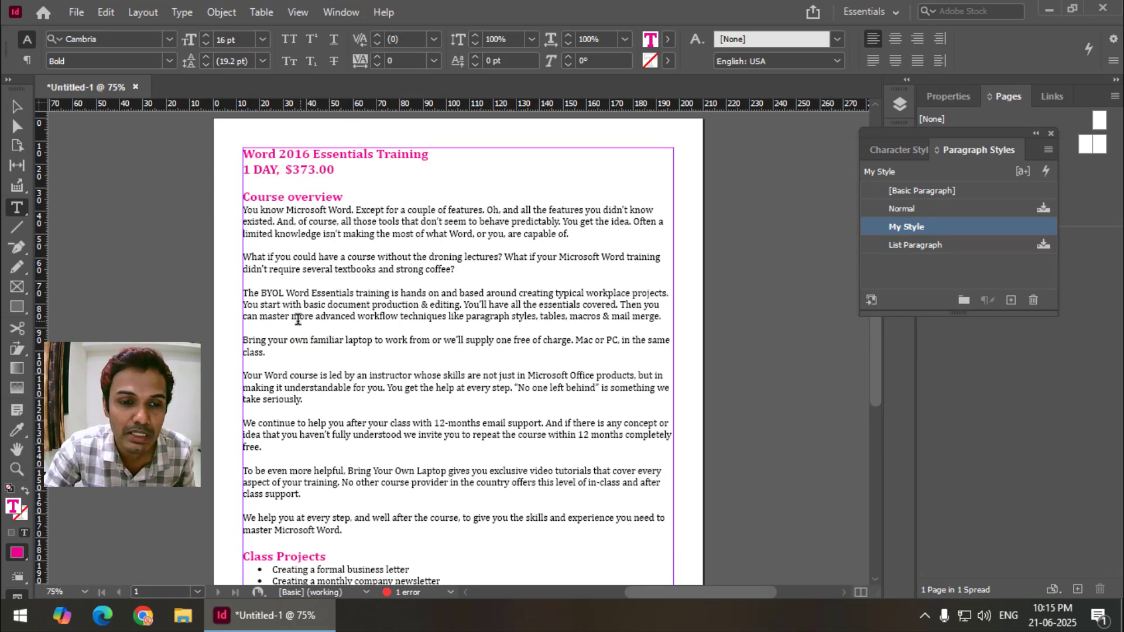
{"action": "left_click", "coordinate": [284, 374]}
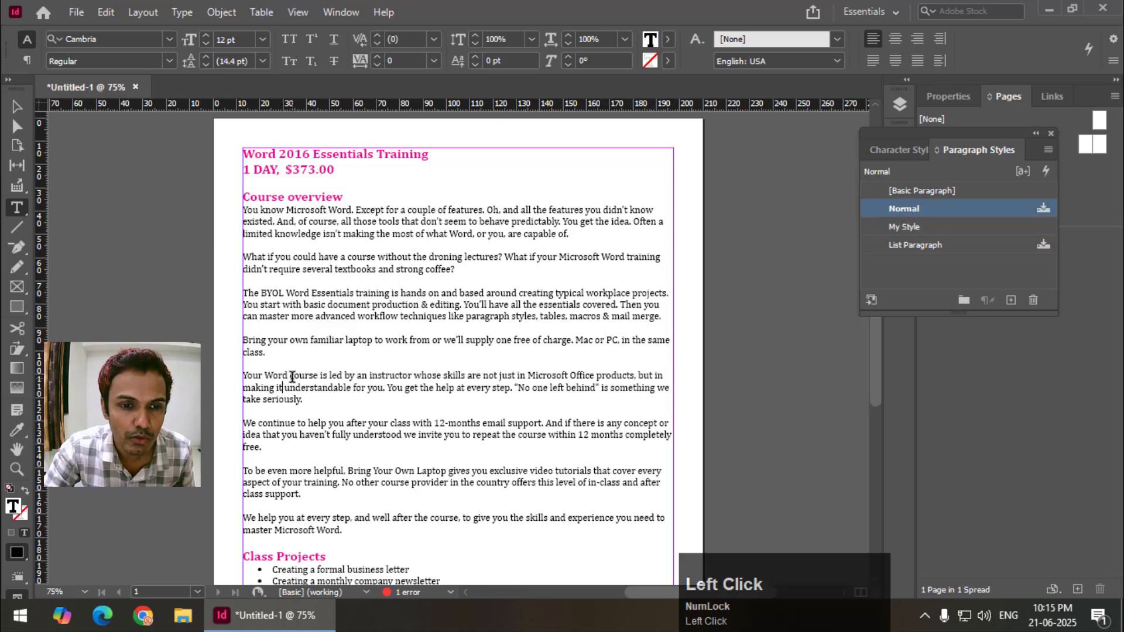
{"action": "left_click", "coordinate": [292, 376]}
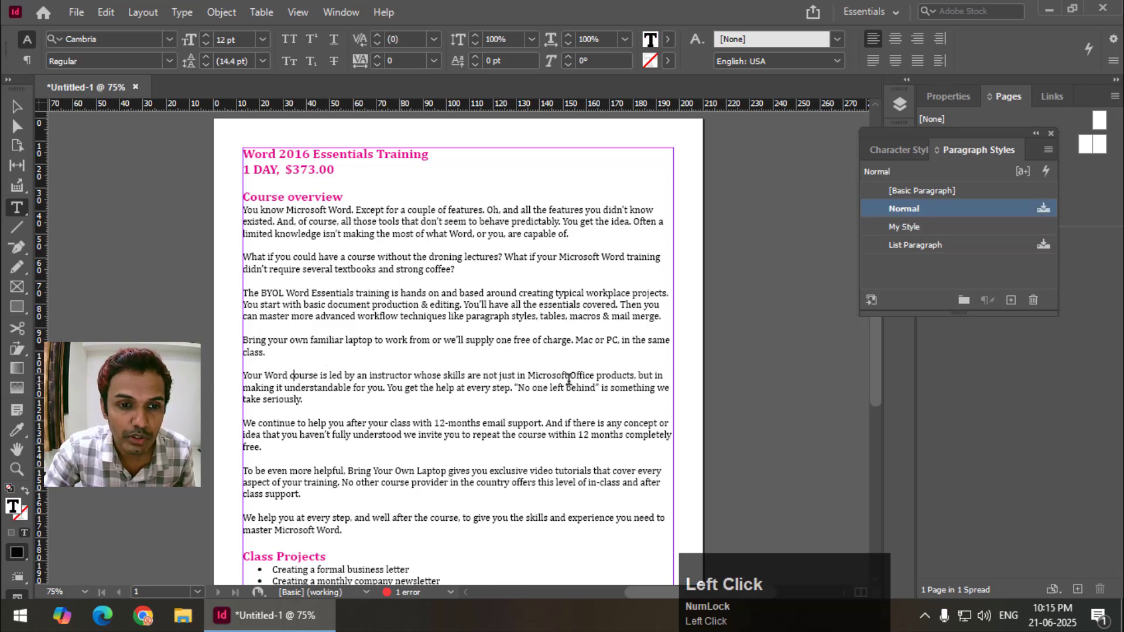
{"action": "left_click", "coordinate": [939, 226]}
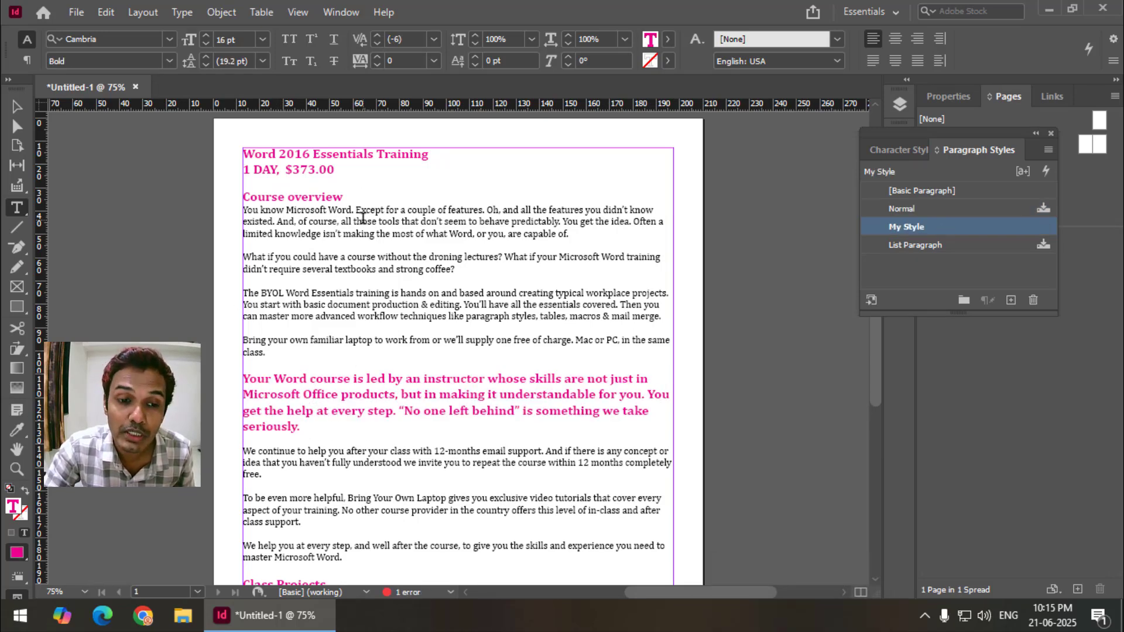
Apply My Style to the paragraphs beginning "What if you could have a course" and "To be even more helpful".
{"action": "scroll", "coordinate": [331, 347], "scroll_direction": "down", "scroll_amount": 1}
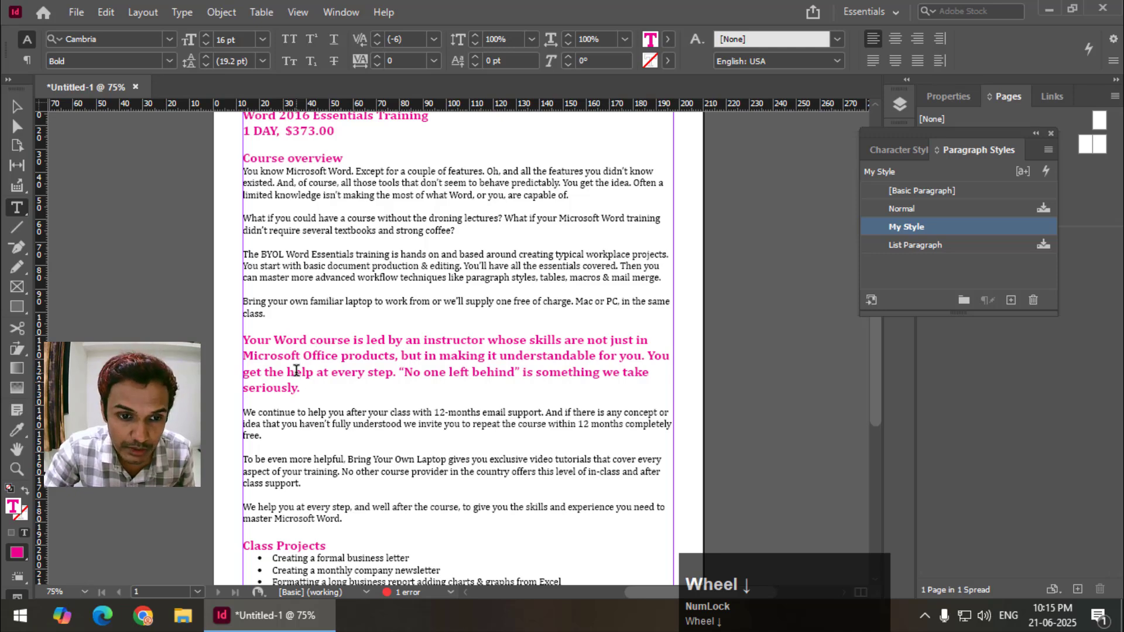
{"action": "scroll", "coordinate": [400, 328], "scroll_direction": "up", "scroll_amount": 1}
{"action": "left_click", "coordinate": [312, 269]}
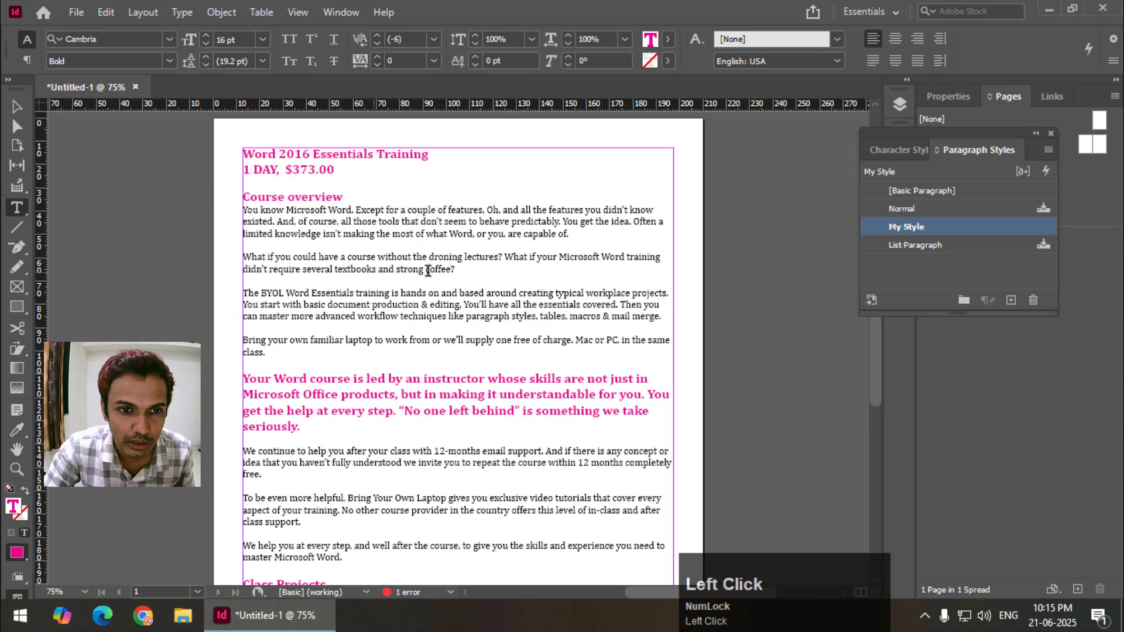
{"action": "left_click", "coordinate": [967, 227]}
{"action": "scroll", "coordinate": [326, 385], "scroll_direction": "down", "scroll_amount": 4}
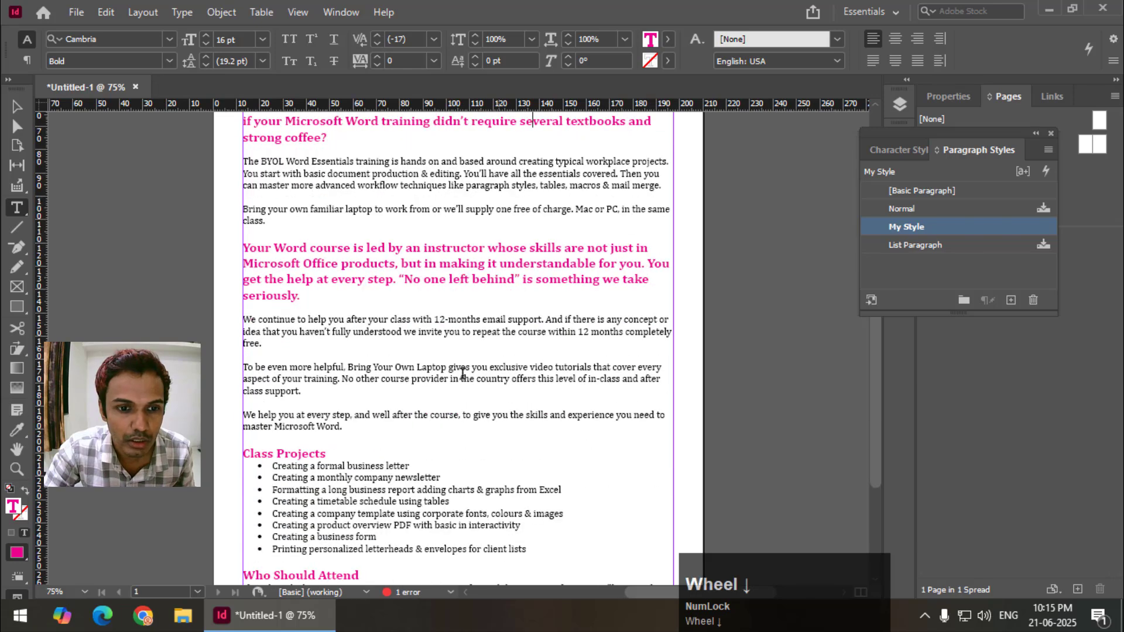
{"action": "left_click", "coordinate": [326, 386]}
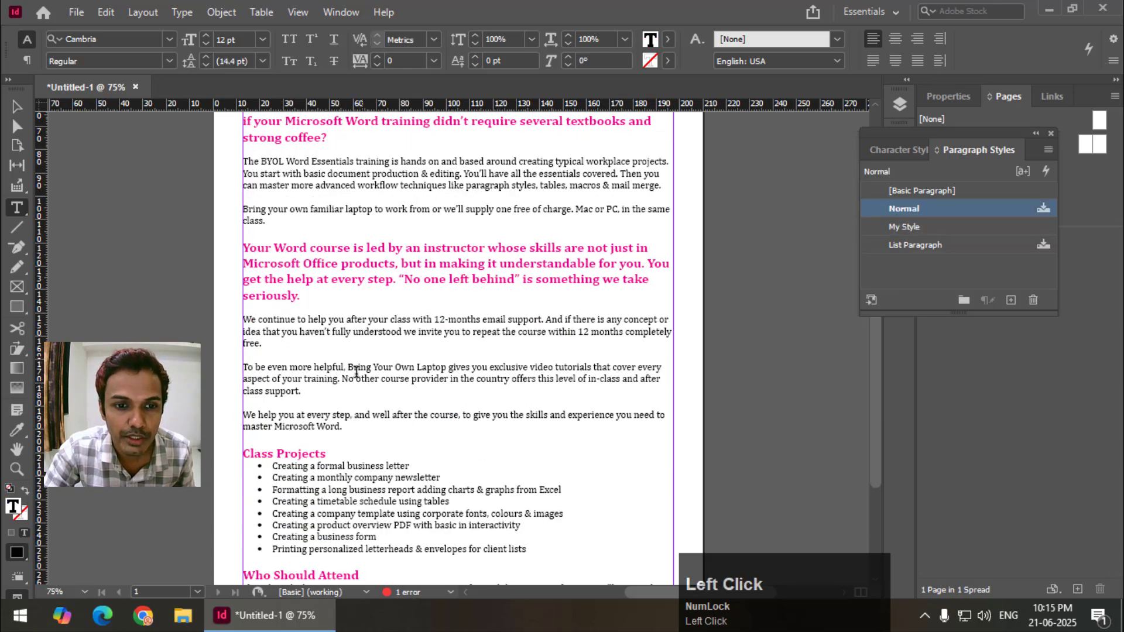
{"action": "left_click", "coordinate": [357, 372]}
{"action": "left_click", "coordinate": [966, 226]}
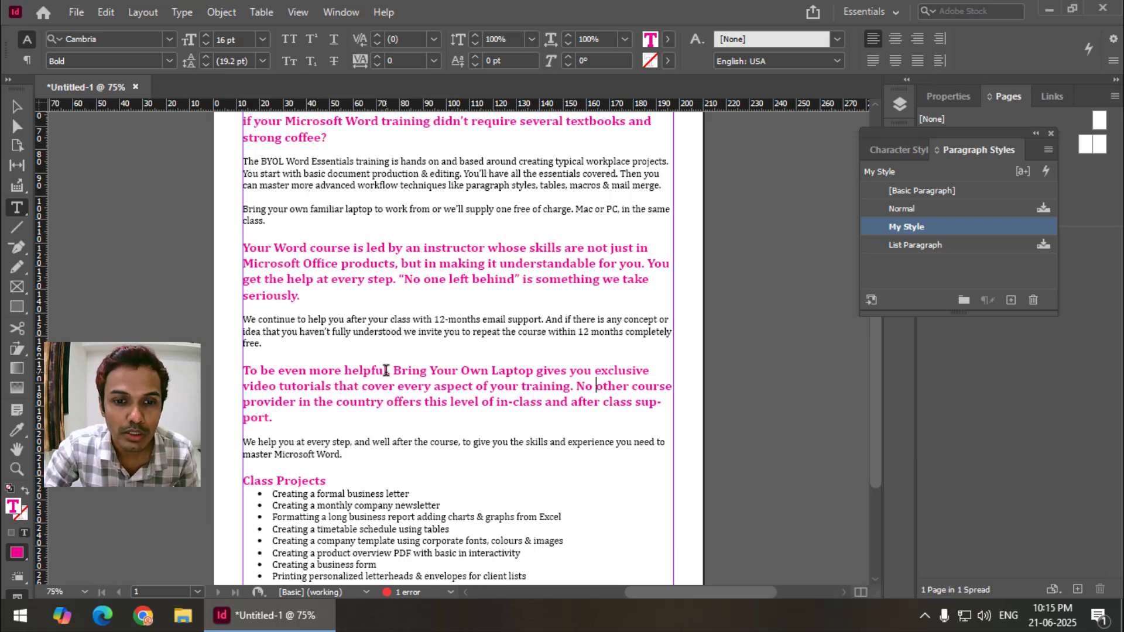
Change My Style's character colour to cyan (C=100 M=0 Y=0 K=0) and save the style options.
{"action": "scroll", "coordinate": [401, 374], "scroll_direction": "up", "scroll_amount": 3}
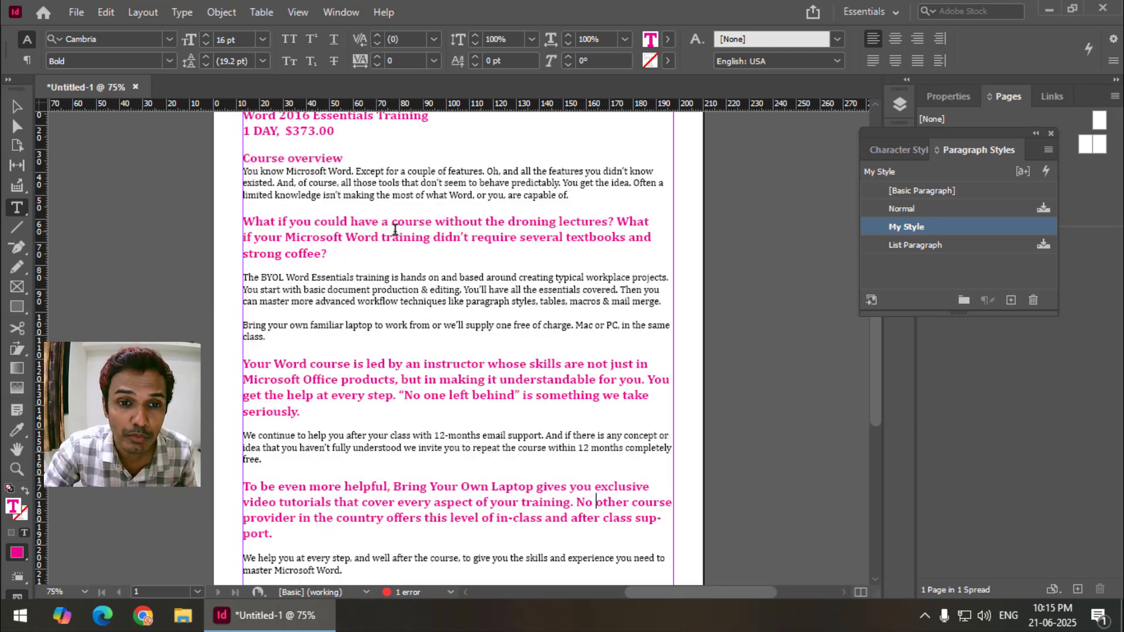
{"action": "scroll", "coordinate": [394, 234], "scroll_direction": "up", "scroll_amount": 3}
{"action": "scroll", "coordinate": [386, 246], "scroll_direction": "down", "scroll_amount": 2}
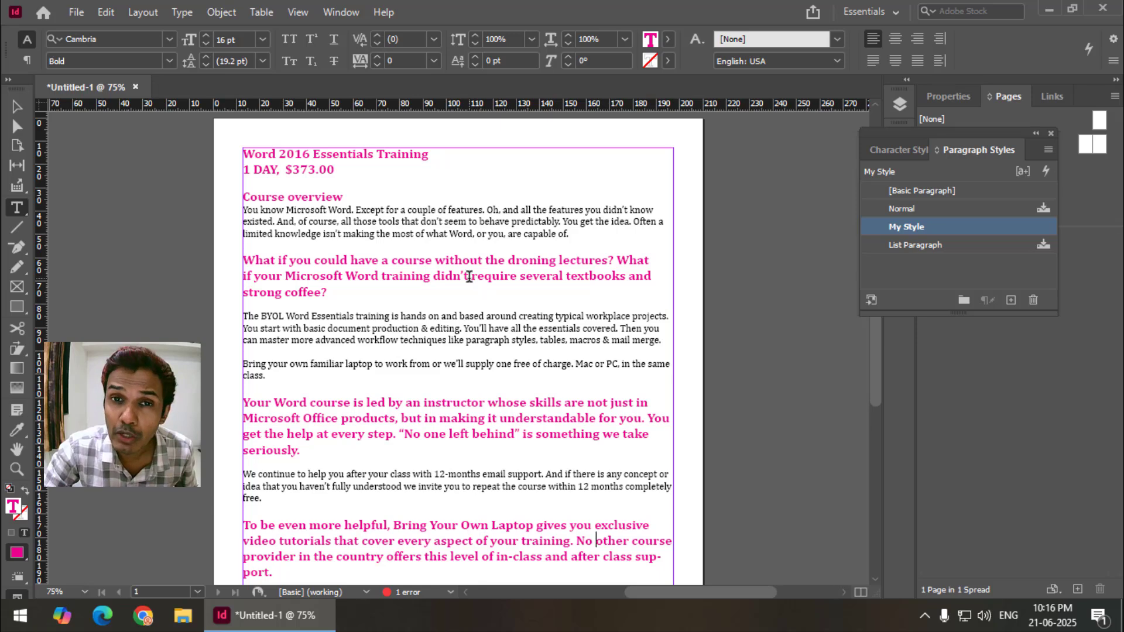
{"action": "left_click", "coordinate": [352, 275]}
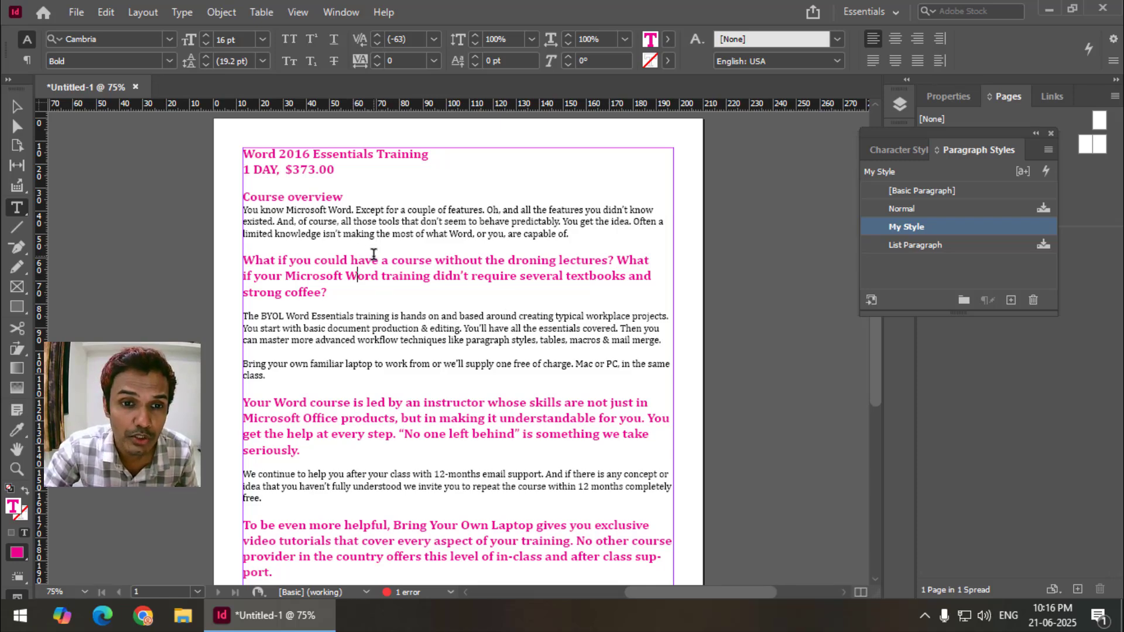
{"action": "scroll", "coordinate": [372, 255], "scroll_direction": "down", "scroll_amount": 3}
{"action": "scroll", "coordinate": [374, 261], "scroll_direction": "up", "scroll_amount": 3}
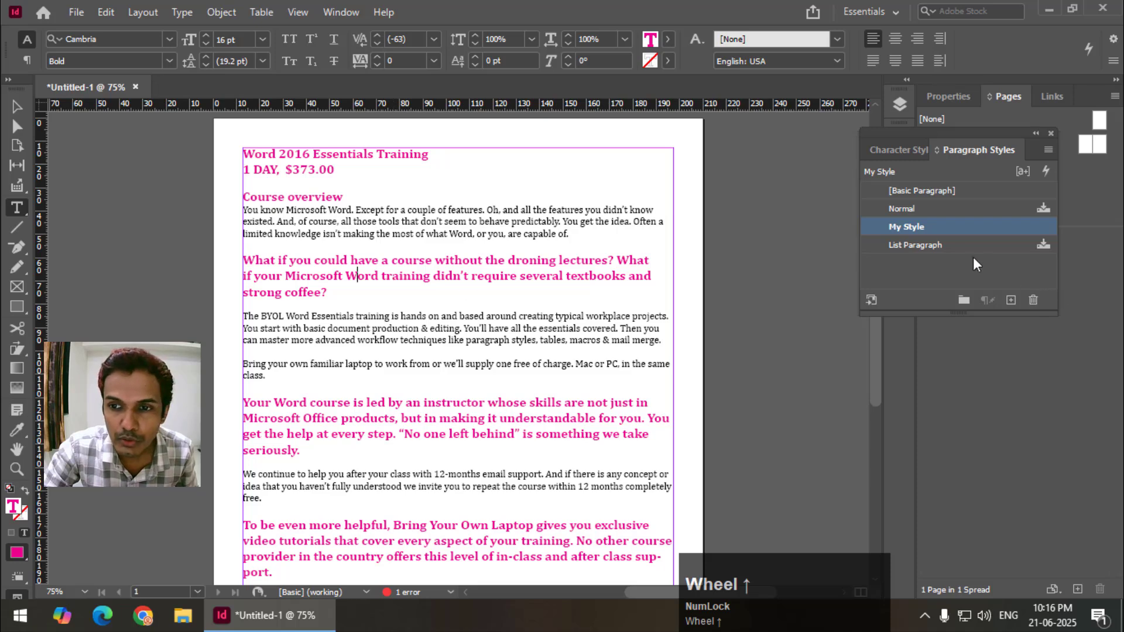
{"action": "double_click", "coordinate": [975, 227]}
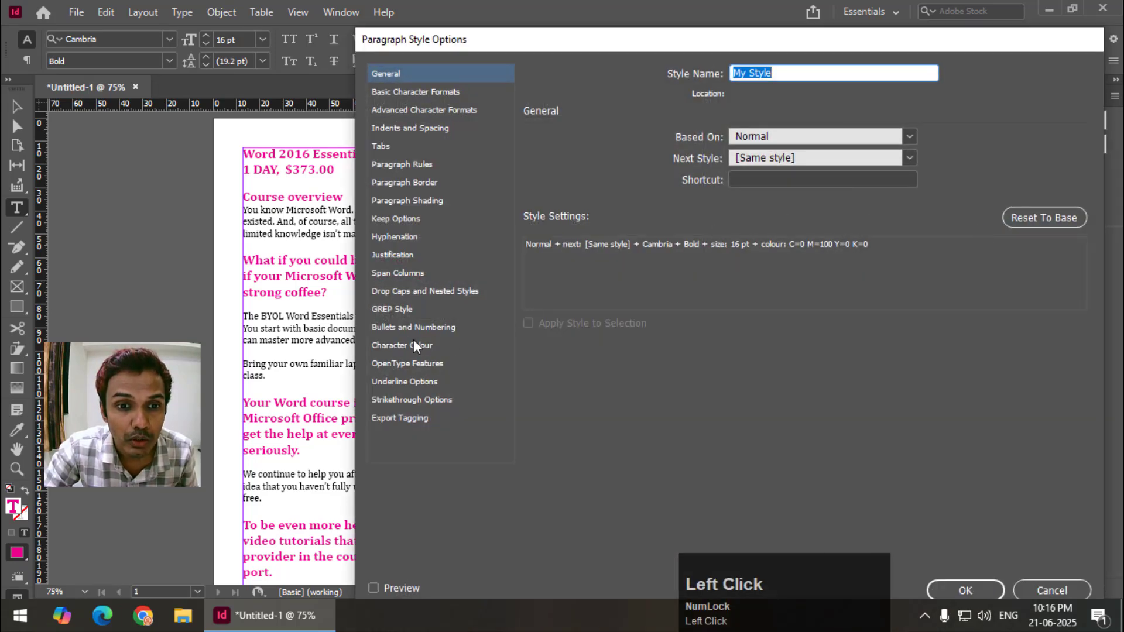
{"action": "left_click", "coordinate": [416, 345]}
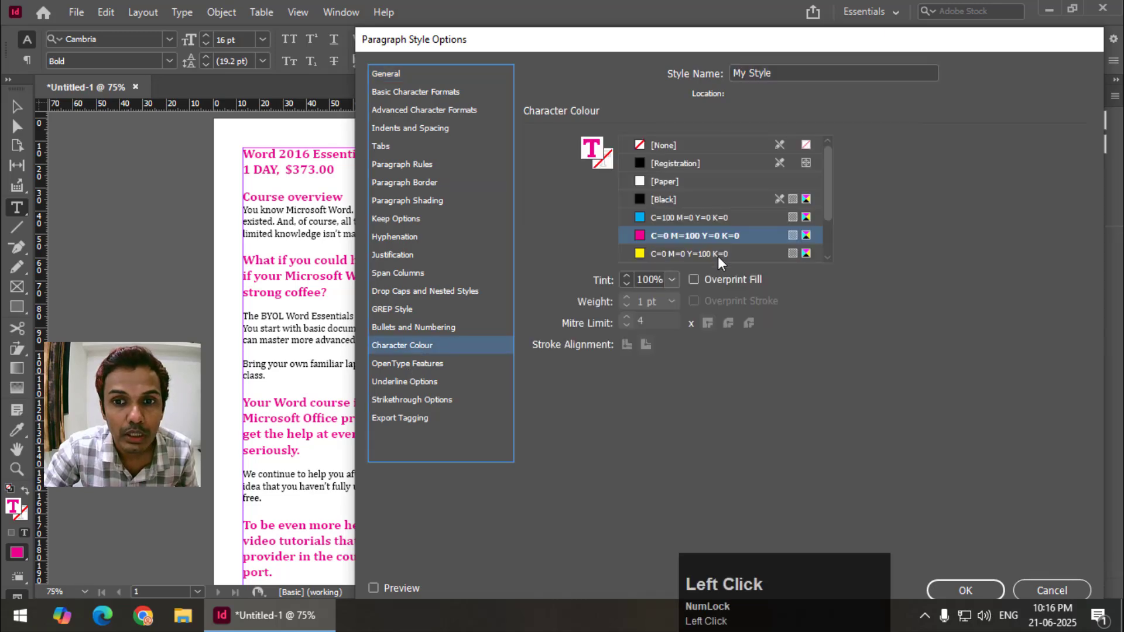
{"action": "left_click", "coordinate": [694, 219]}
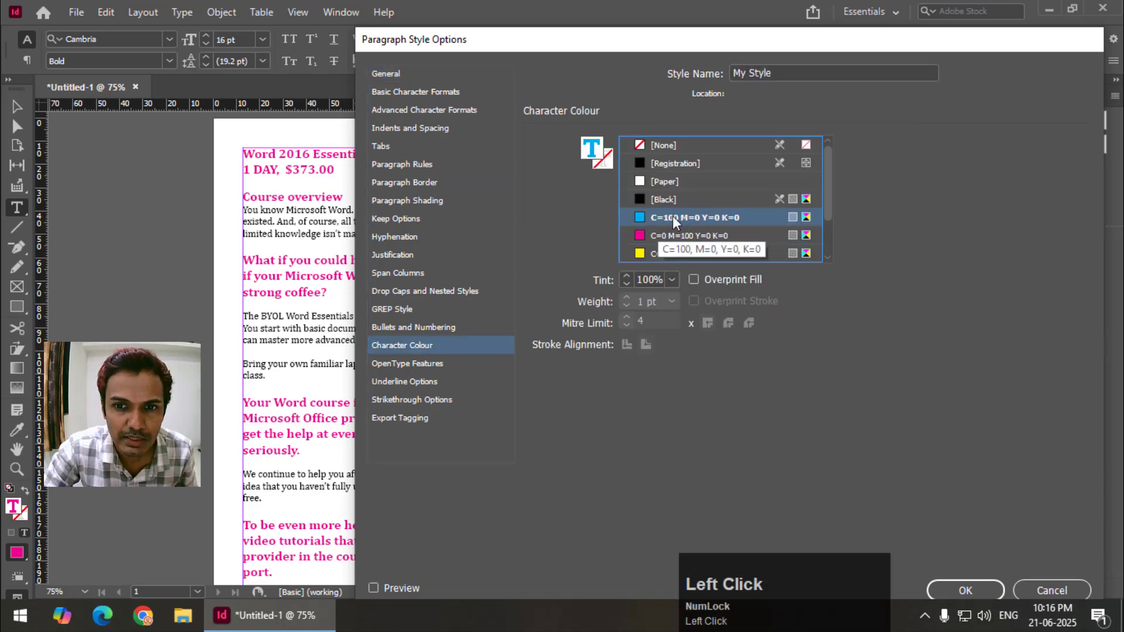
{"action": "left_click", "coordinate": [965, 590]}
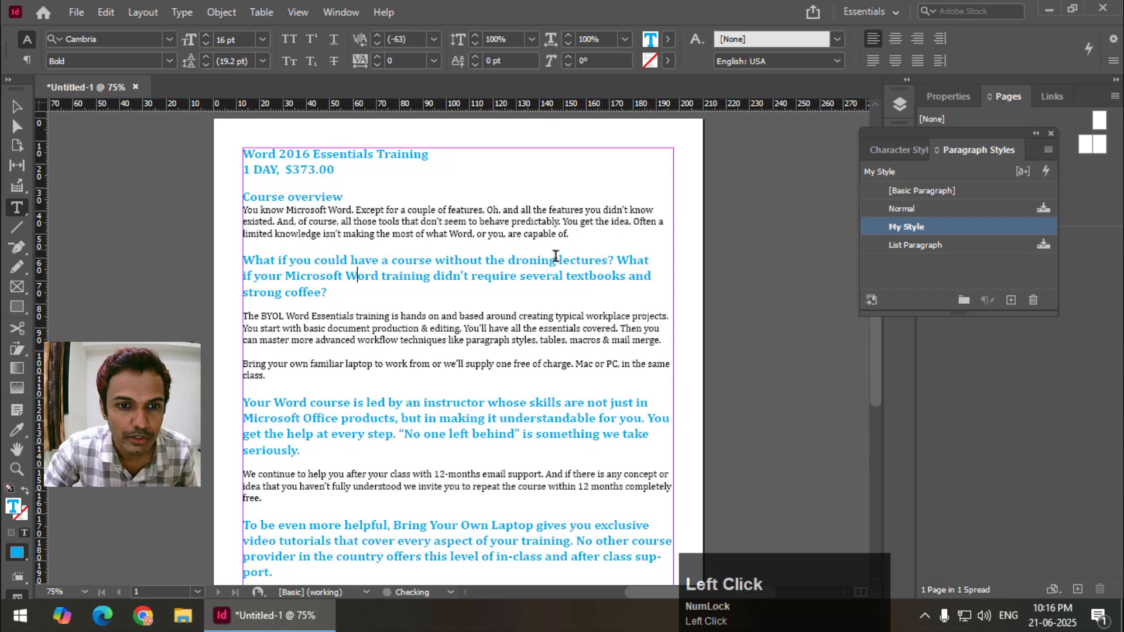
Open the paragraph rules for the "Class Projects" heading and turn on Rule Above.
{"action": "scroll", "coordinate": [558, 316], "scroll_direction": "down", "scroll_amount": 2}
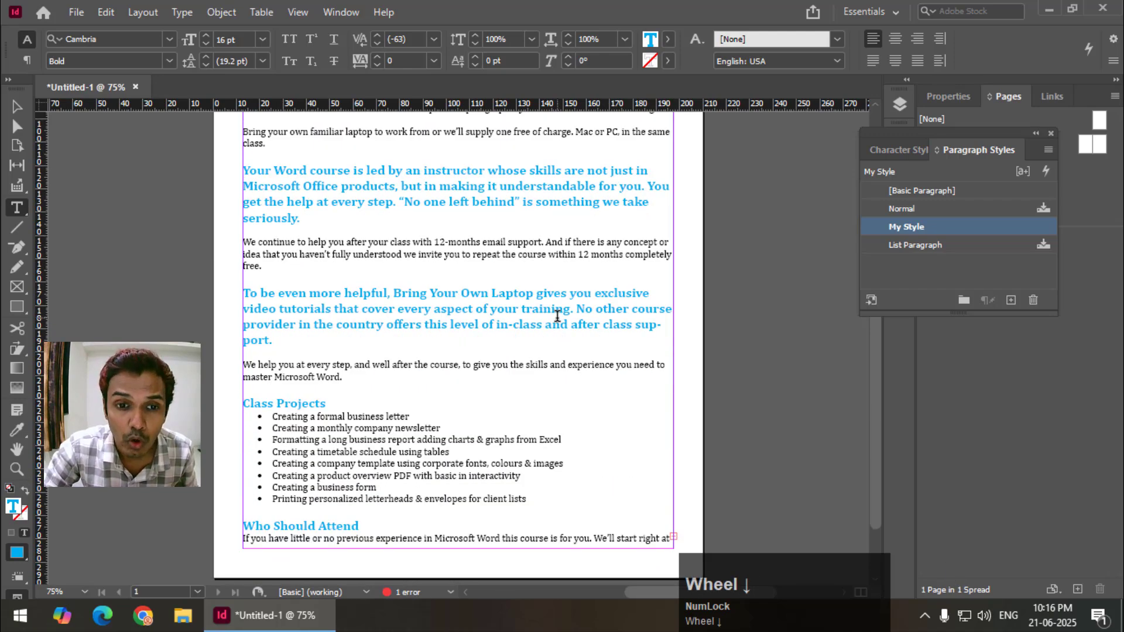
{"action": "scroll", "coordinate": [445, 309], "scroll_direction": "up", "scroll_amount": 3}
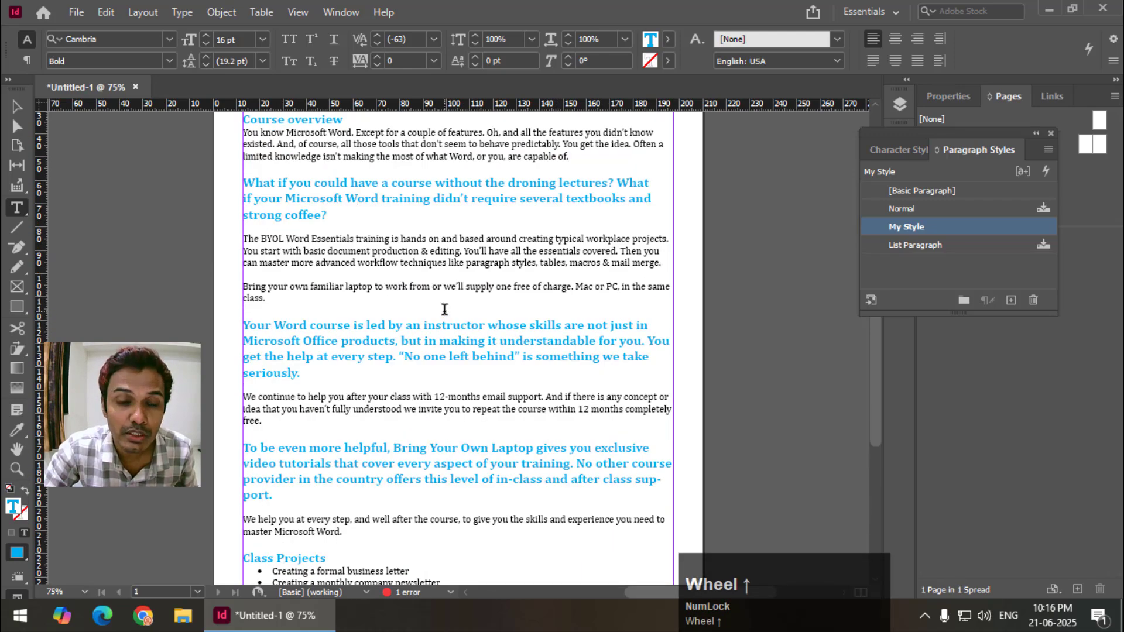
{"action": "scroll", "coordinate": [445, 309], "scroll_direction": "up", "scroll_amount": 2}
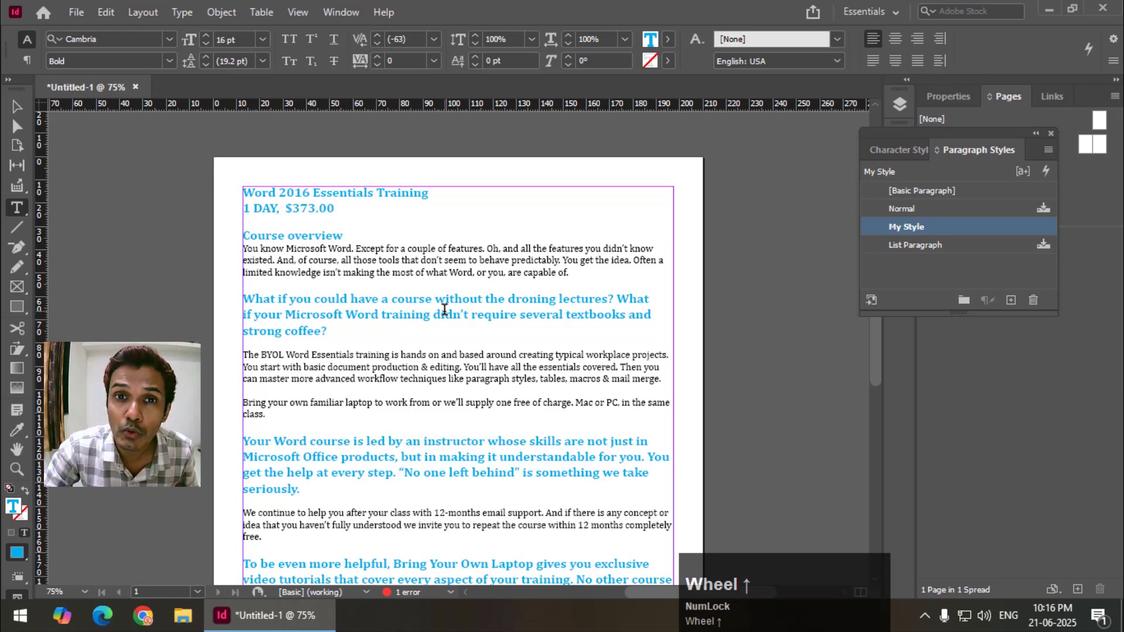
{"action": "scroll", "coordinate": [439, 298], "scroll_direction": "down", "scroll_amount": 1}
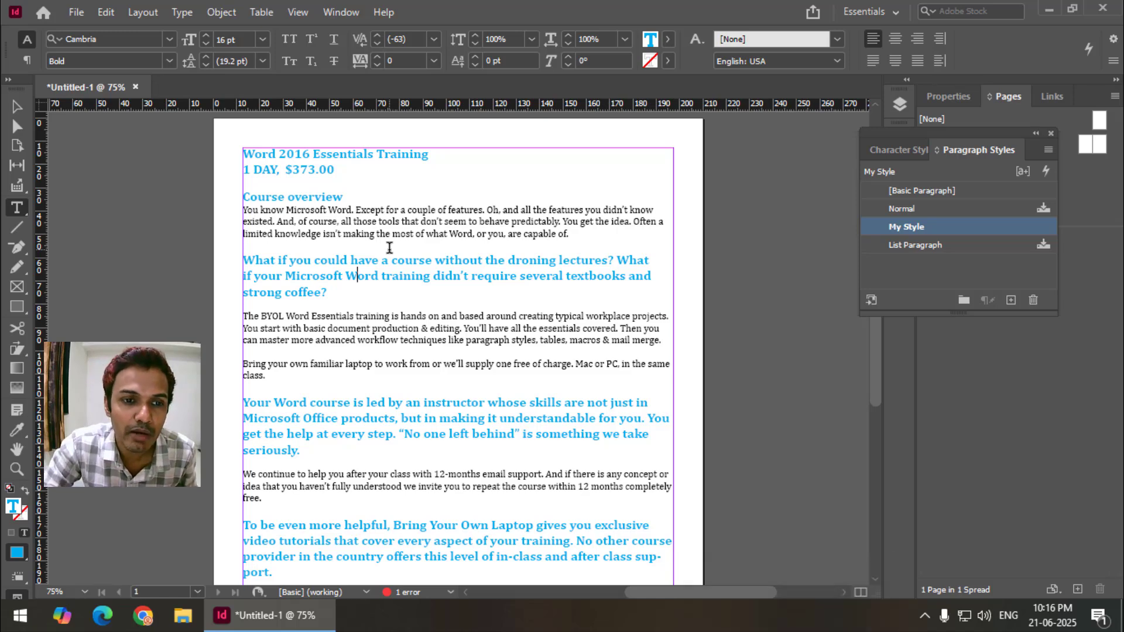
{"action": "scroll", "coordinate": [374, 278], "scroll_direction": "down", "scroll_amount": 7}
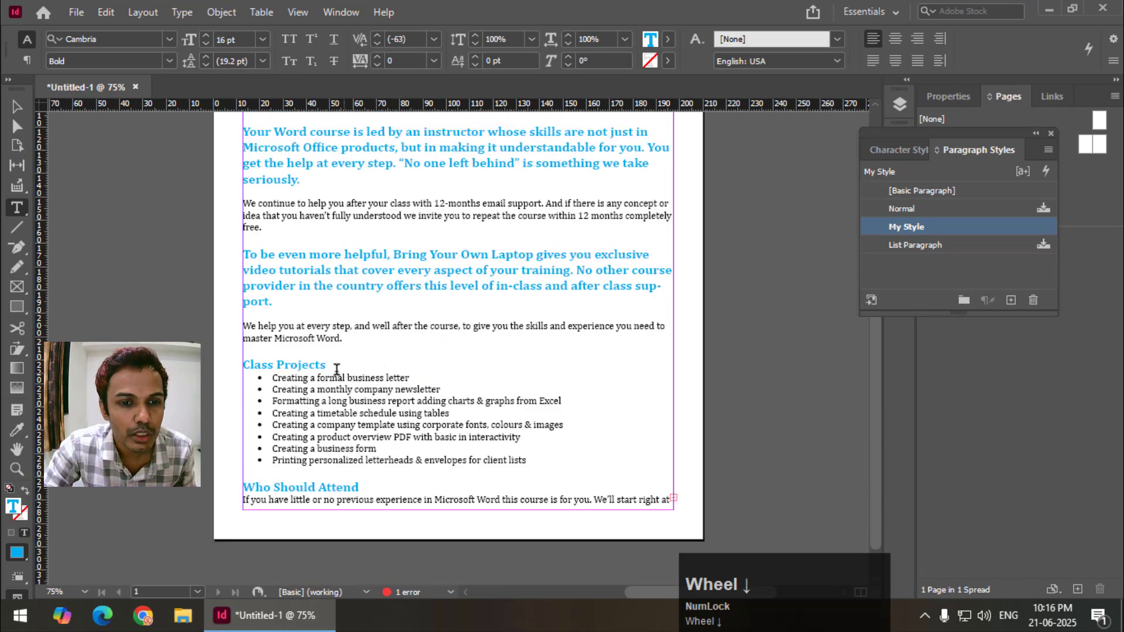
{"action": "left_click", "coordinate": [337, 368]}
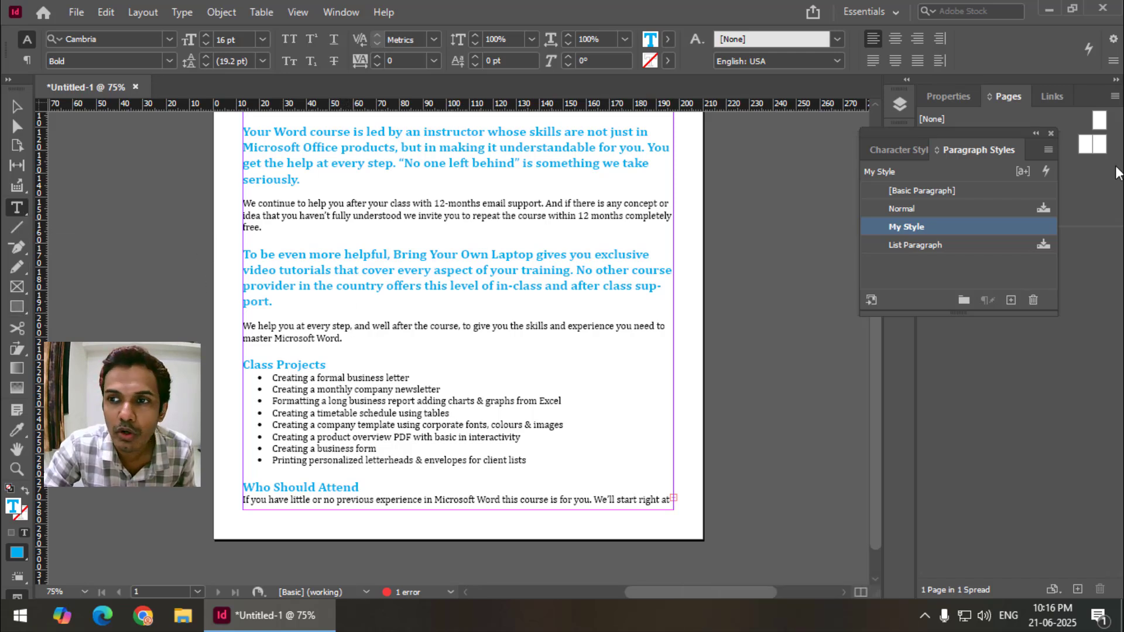
{"action": "left_click", "coordinate": [1112, 64]}
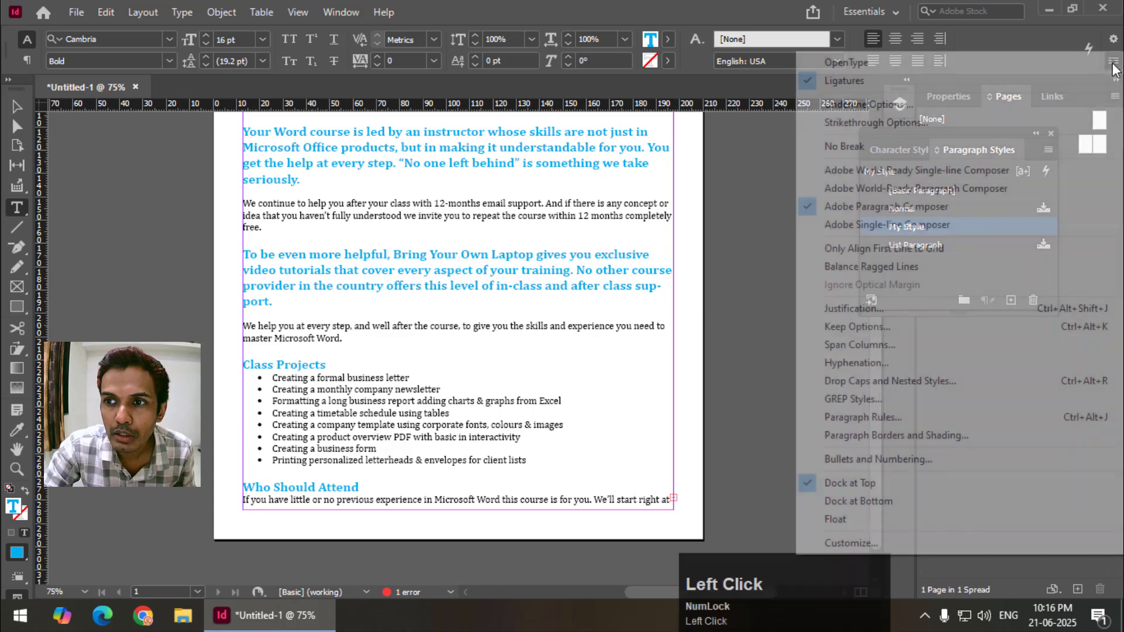
{"action": "left_click", "coordinate": [893, 422]}
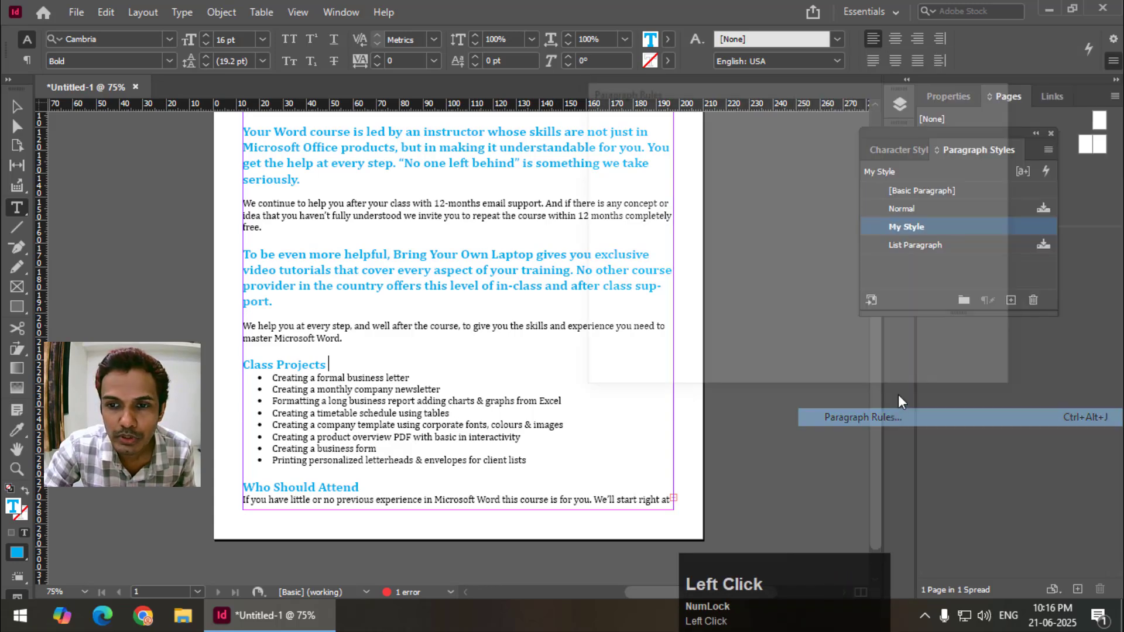
{"action": "left_click_drag", "start_coordinate": [749, 90], "coordinate": [781, 105]}
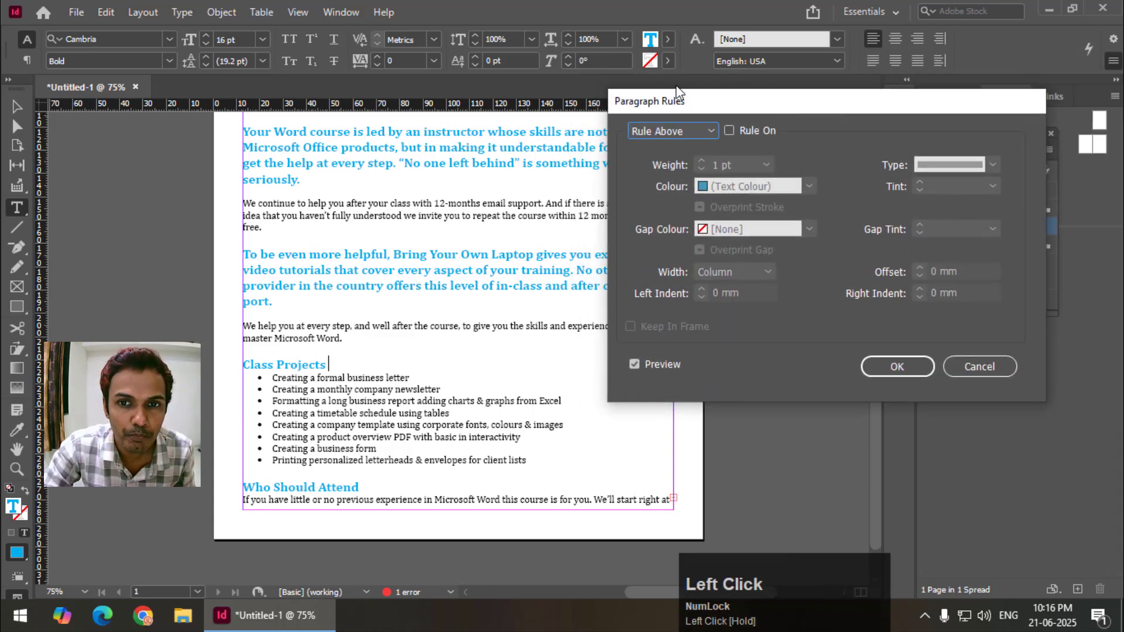
{"action": "left_click_drag", "start_coordinate": [675, 88], "coordinate": [744, 100]}
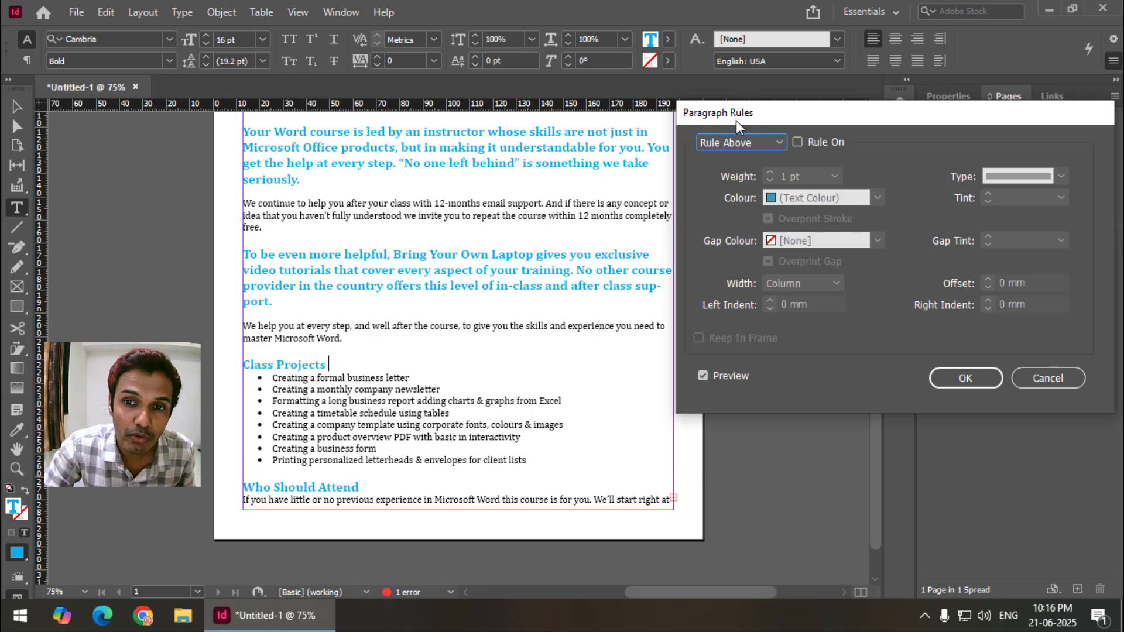
{"action": "left_click_drag", "start_coordinate": [736, 121], "coordinate": [676, 137]}
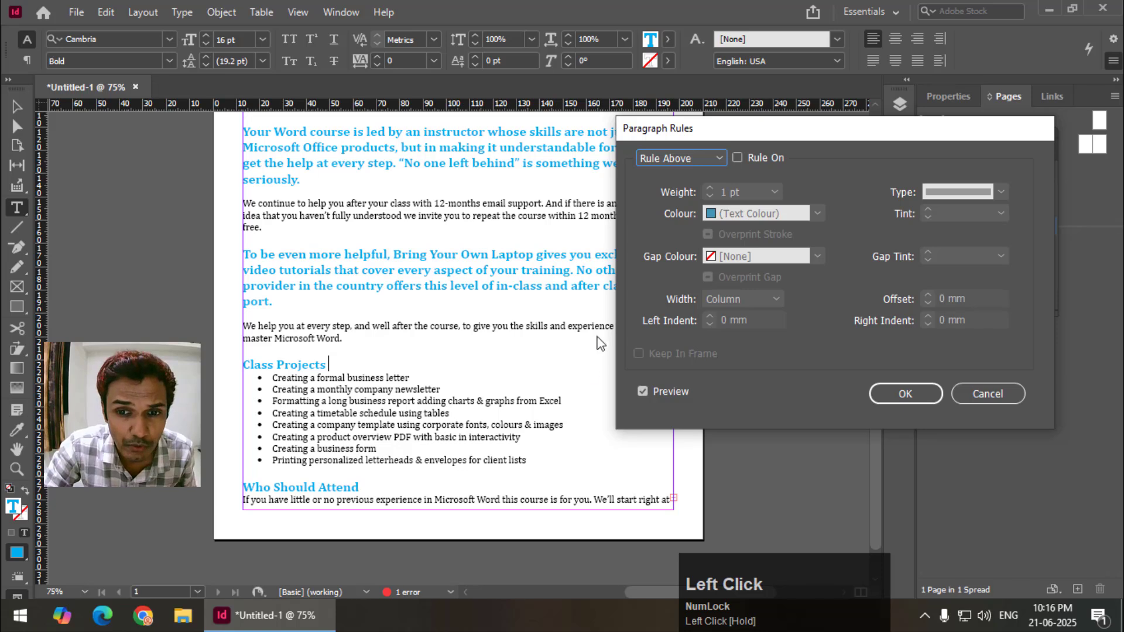
{"action": "left_click", "coordinate": [751, 159]}
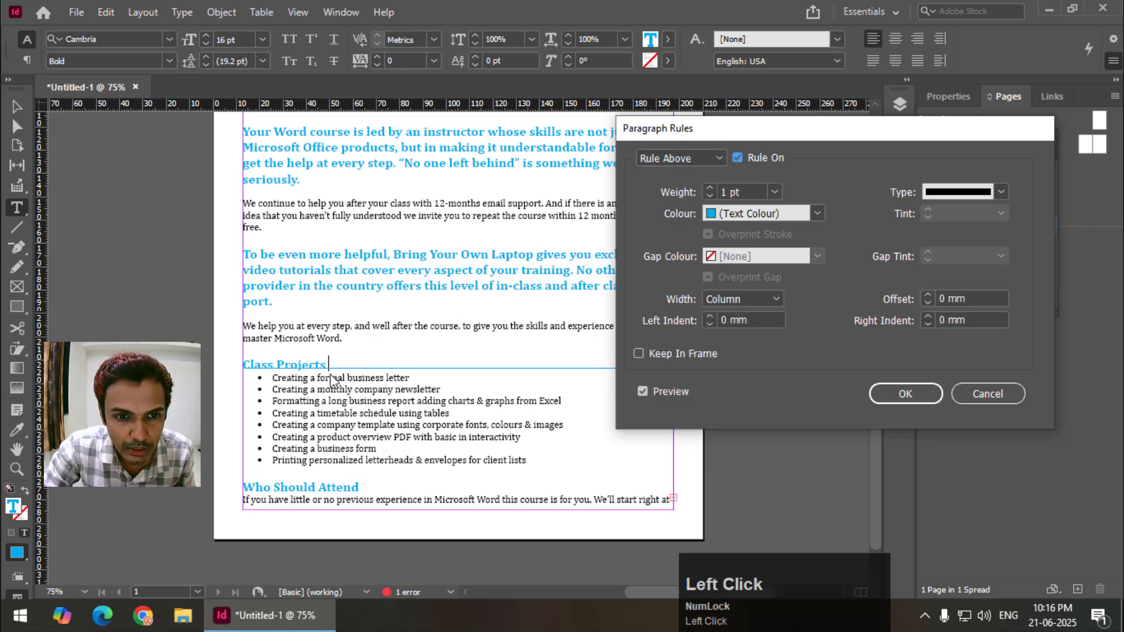
Turn on Rule Below for the "Class Projects" heading with a weight of 1 pt.
{"action": "left_click", "coordinate": [709, 163]}
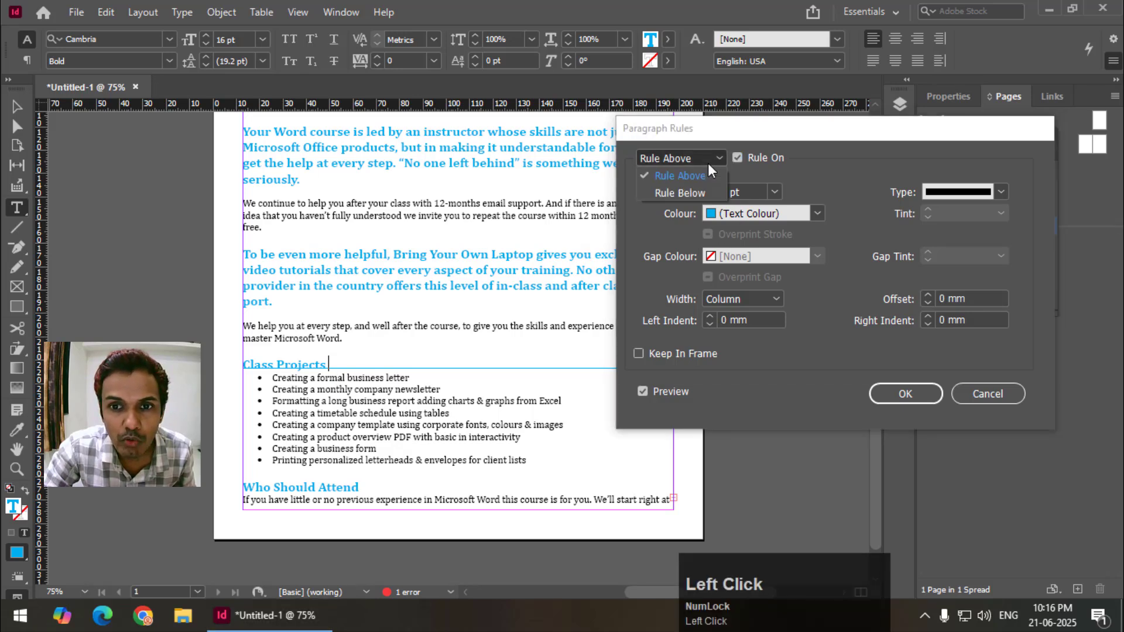
{"action": "left_click", "coordinate": [707, 191]}
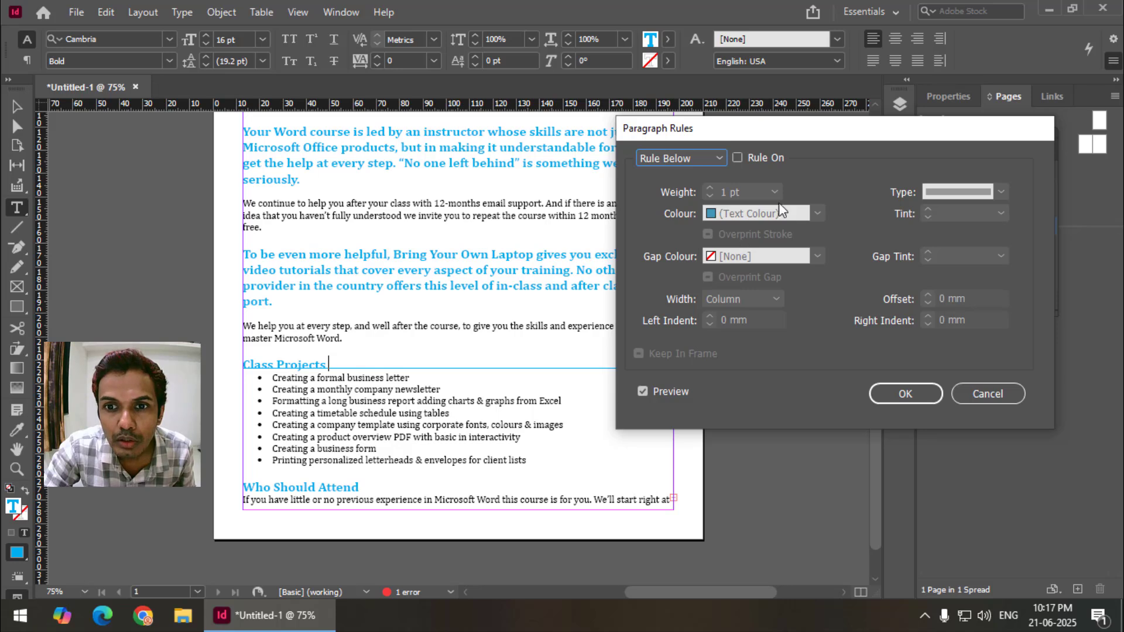
{"action": "left_click", "coordinate": [739, 159]}
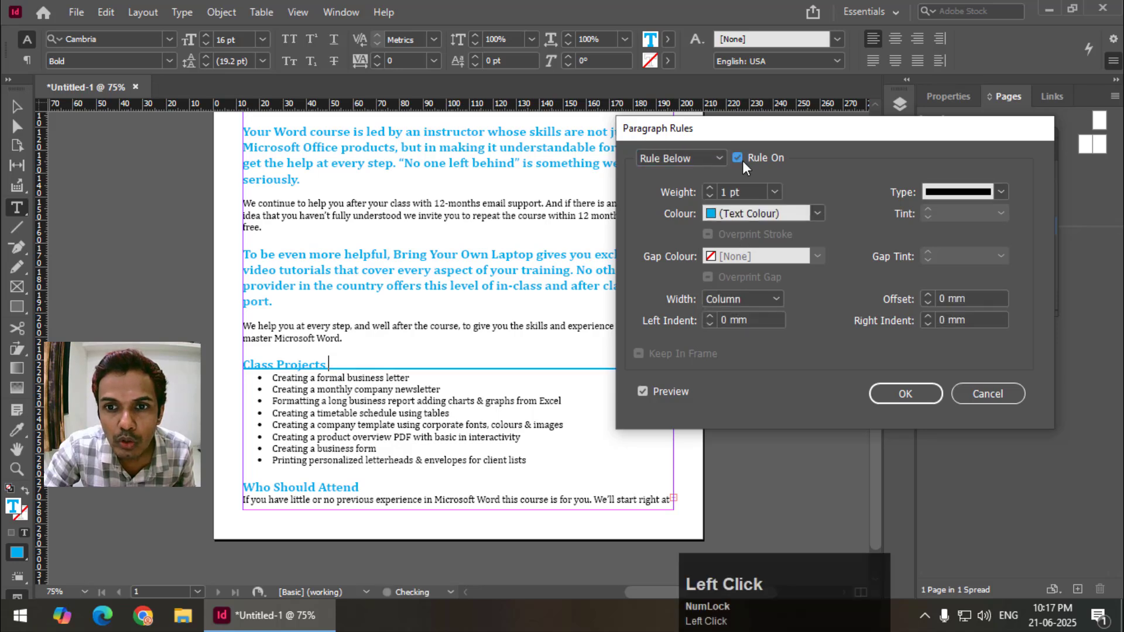
{"action": "left_click", "coordinate": [708, 196]}
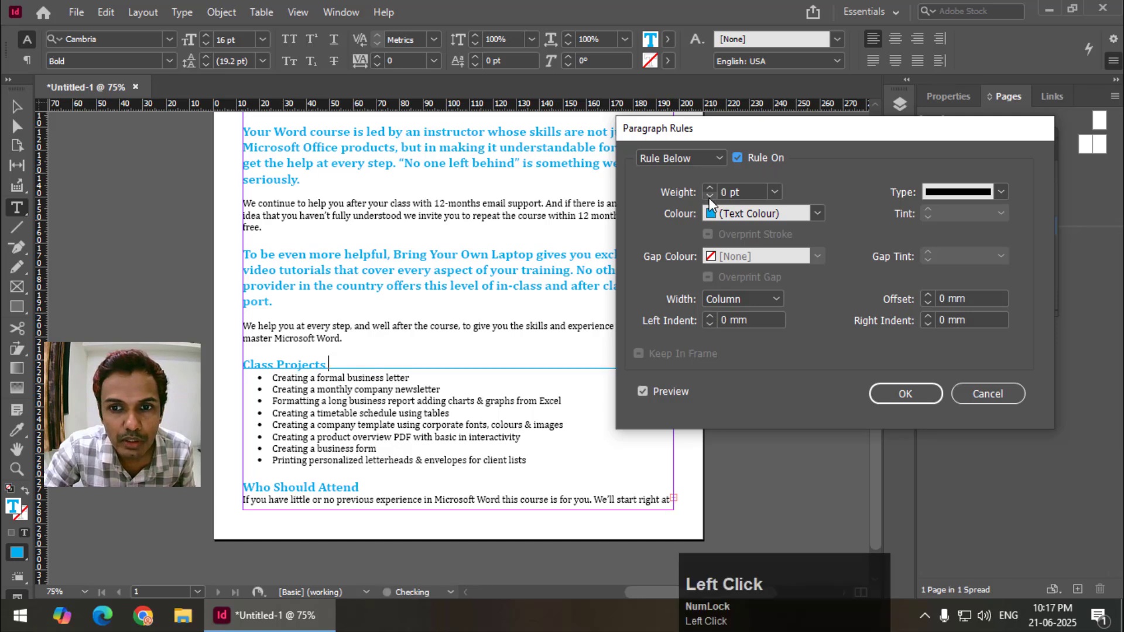
{"action": "left_click", "coordinate": [713, 186]}
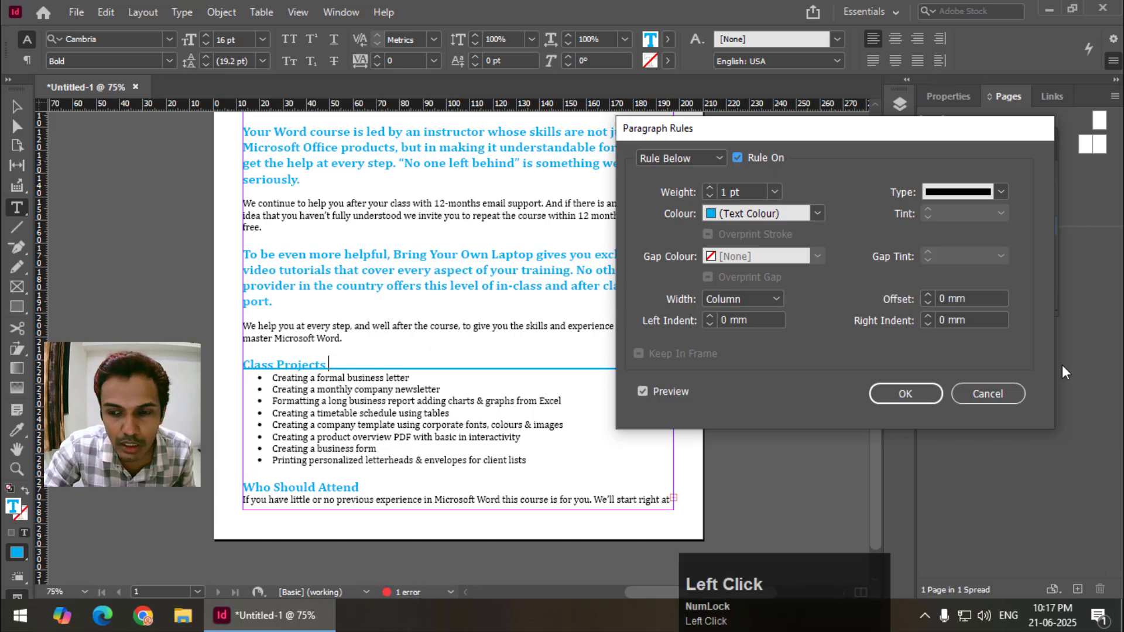
Try negative and positive offsets for the heading's Rule Below, ending at 1 mm.
{"action": "left_click", "coordinate": [926, 305]}
{"action": "left_click", "coordinate": [926, 304]}
{"action": "left_click", "coordinate": [925, 304]}
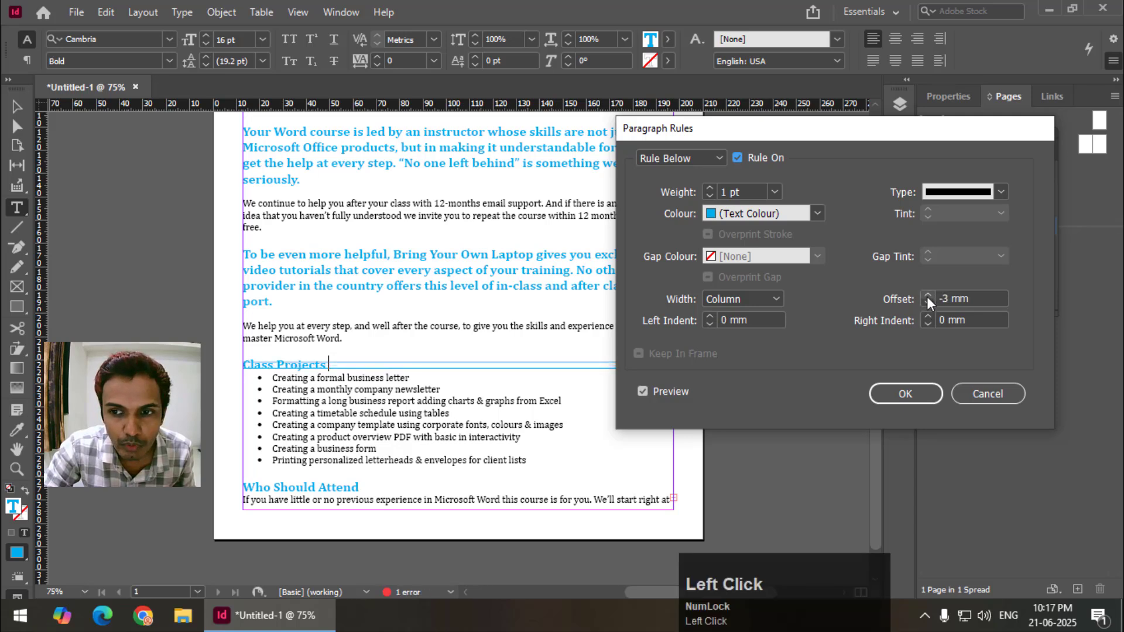
{"action": "left_click", "coordinate": [927, 295]}
{"action": "left_click", "coordinate": [927, 295]}
{"action": "left_click", "coordinate": [926, 295]}
{"action": "left_click", "coordinate": [927, 295]}
{"action": "left_click", "coordinate": [927, 295]}
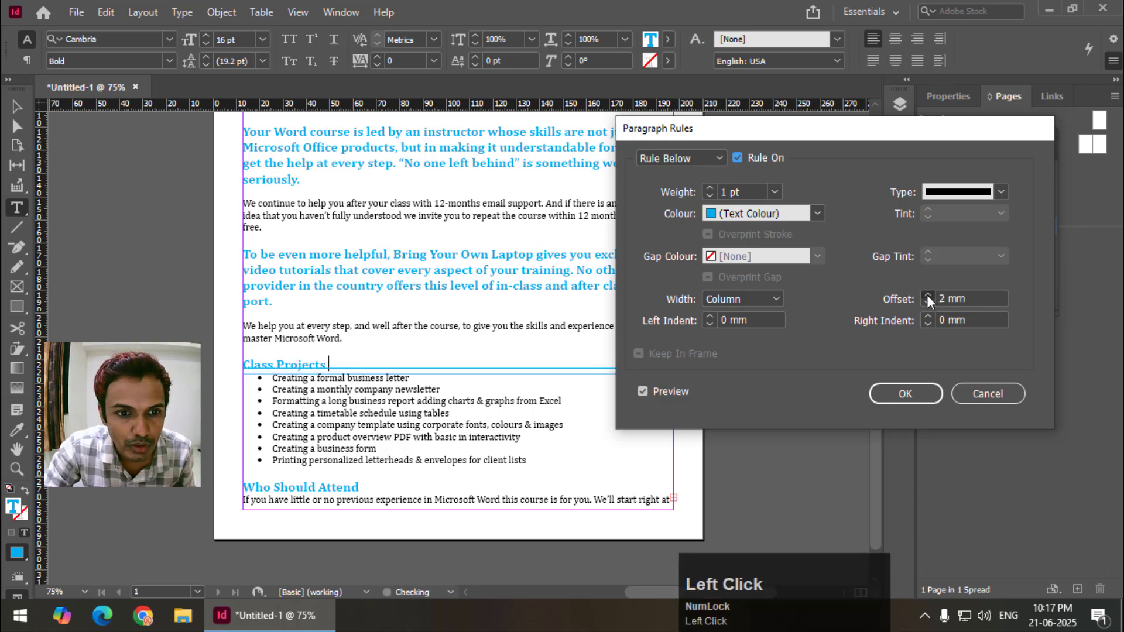
{"action": "left_click", "coordinate": [927, 296]}
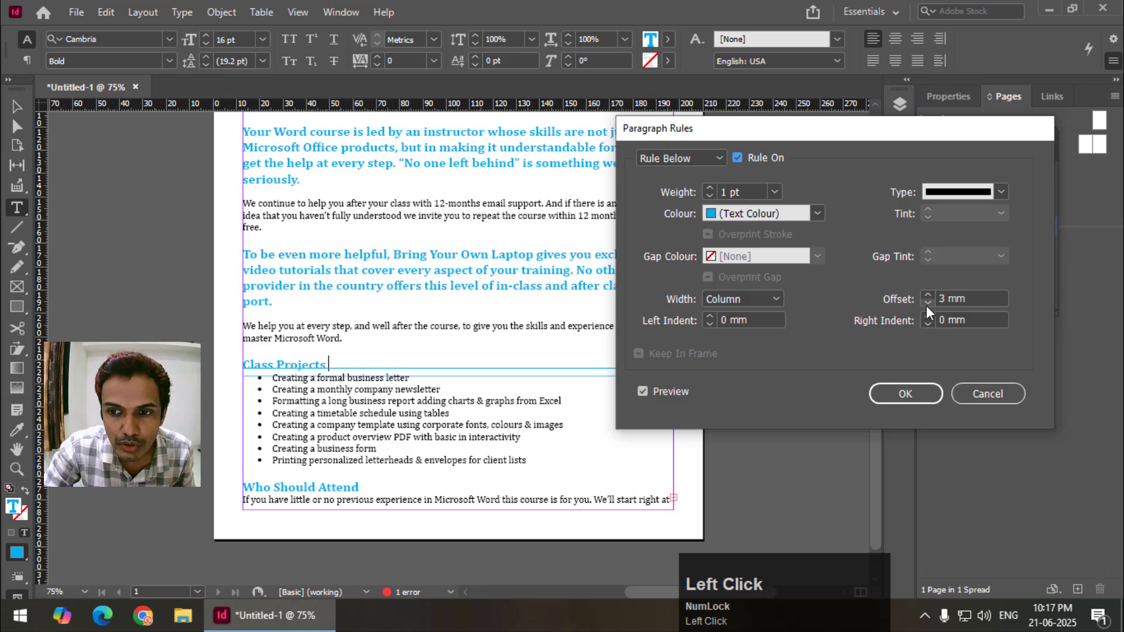
{"action": "left_click", "coordinate": [925, 306]}
{"action": "left_click", "coordinate": [925, 306]}
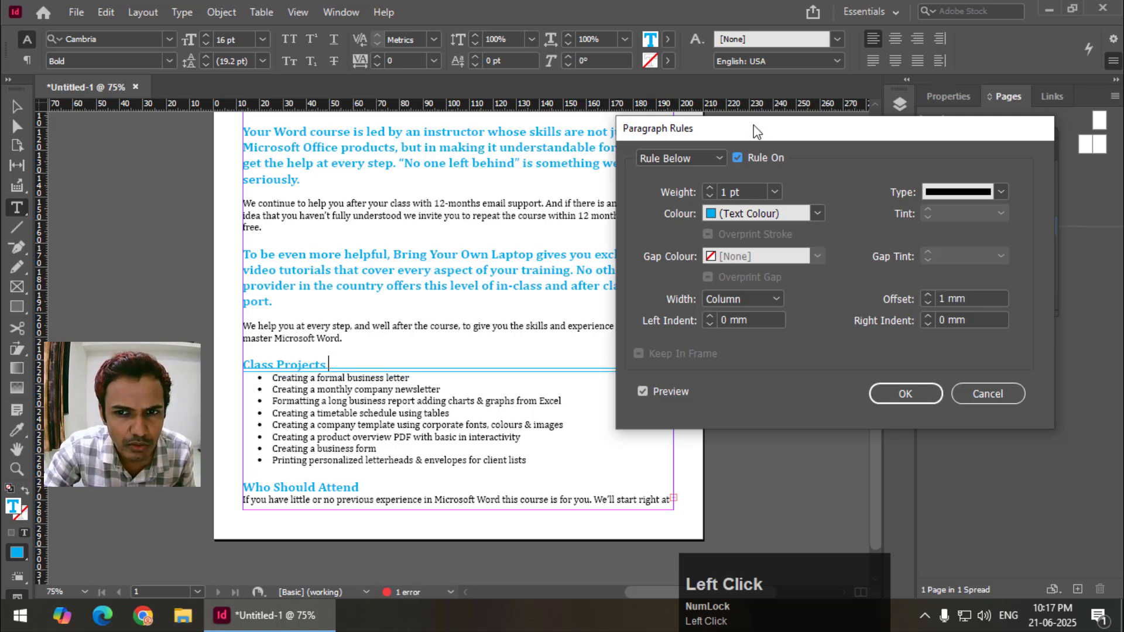
Try Text as the Rule Below width and return it to Column.
{"action": "left_click_drag", "start_coordinate": [755, 130], "coordinate": [794, 128]}
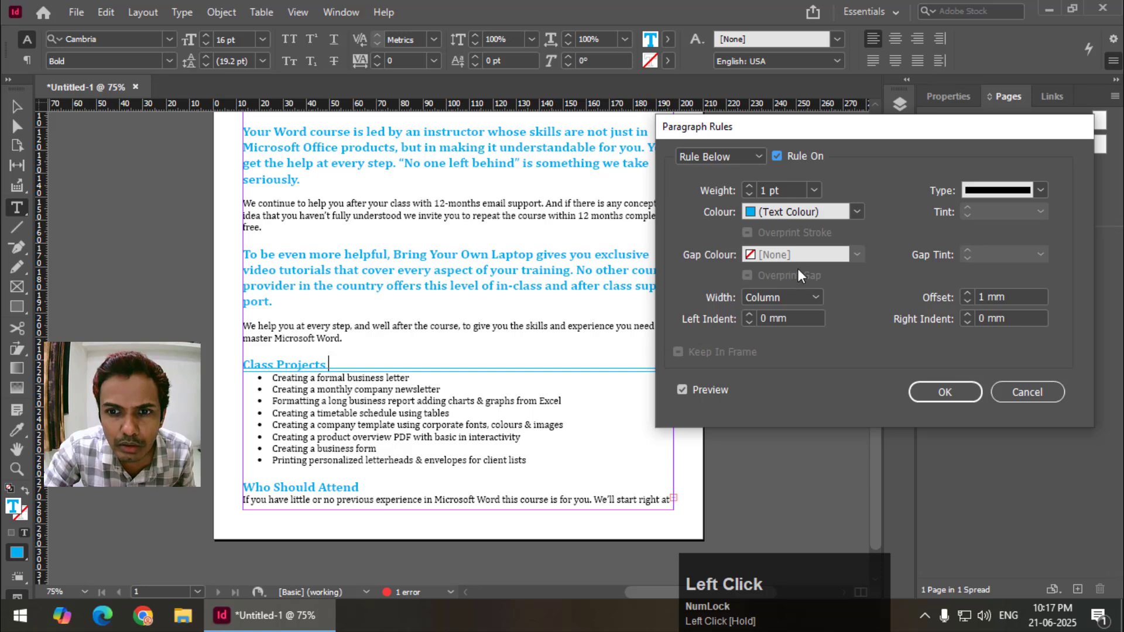
{"action": "left_click", "coordinate": [790, 296]}
{"action": "left_click", "coordinate": [792, 334]}
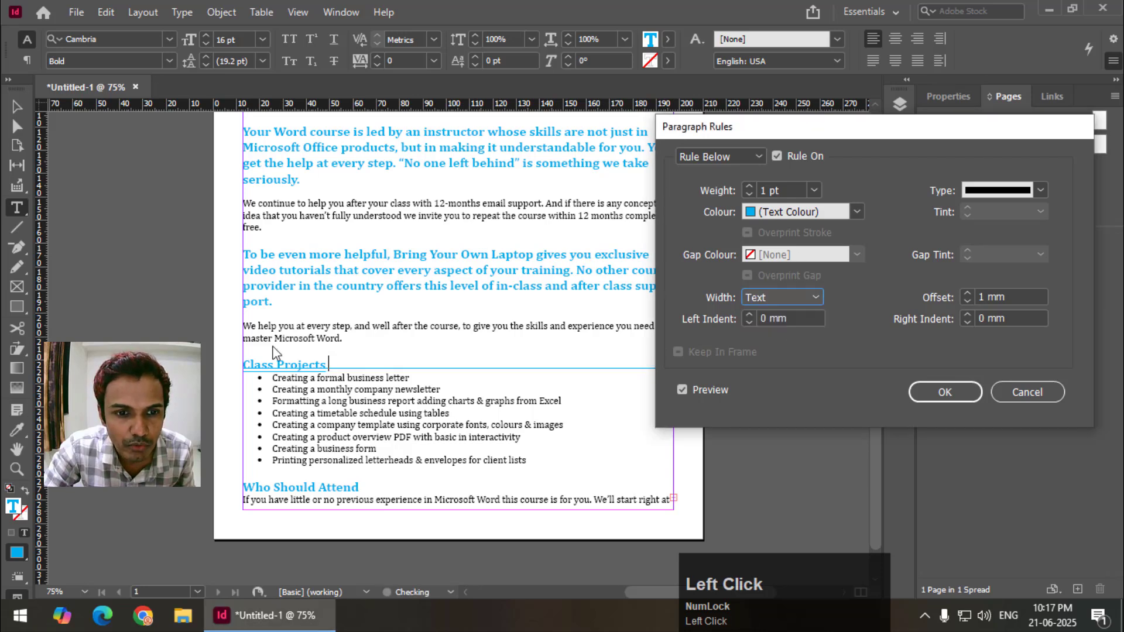
{"action": "left_click", "coordinate": [780, 298]}
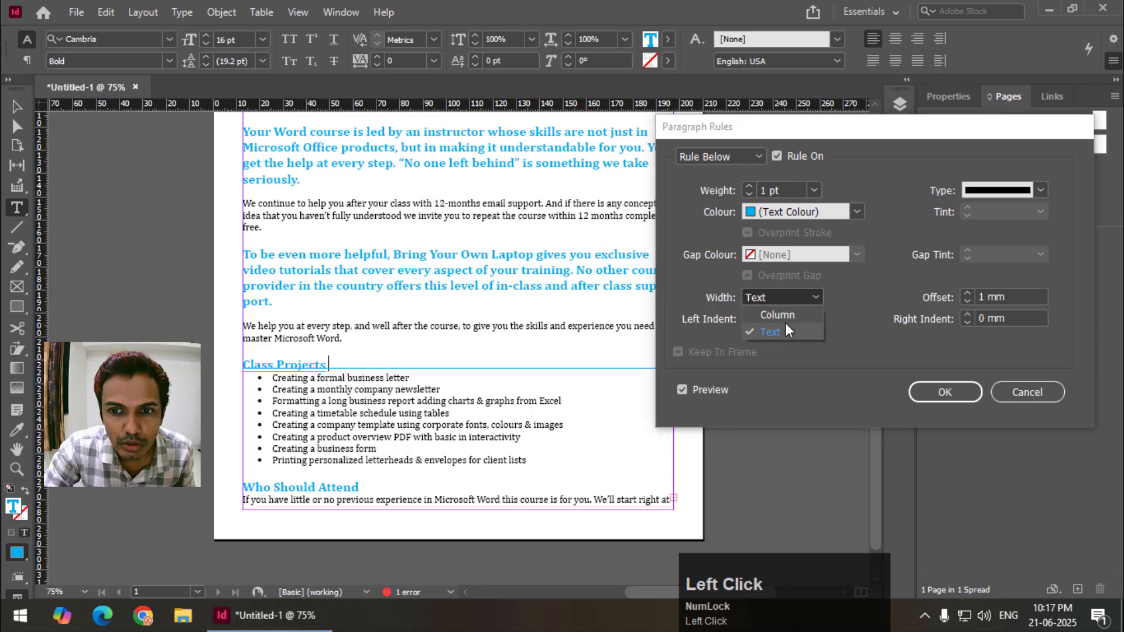
{"action": "left_click", "coordinate": [777, 315]}
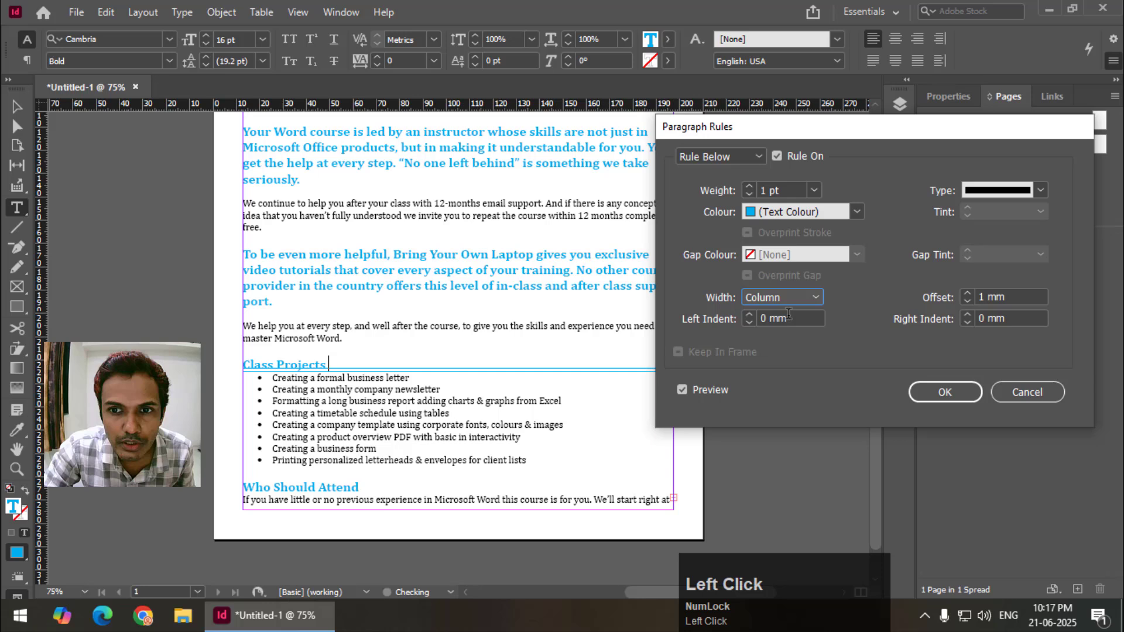
Set the Rule Below width to Text and discard all the paragraph rule changes.
{"action": "left_click", "coordinate": [756, 156]}
{"action": "left_click", "coordinate": [743, 172]}
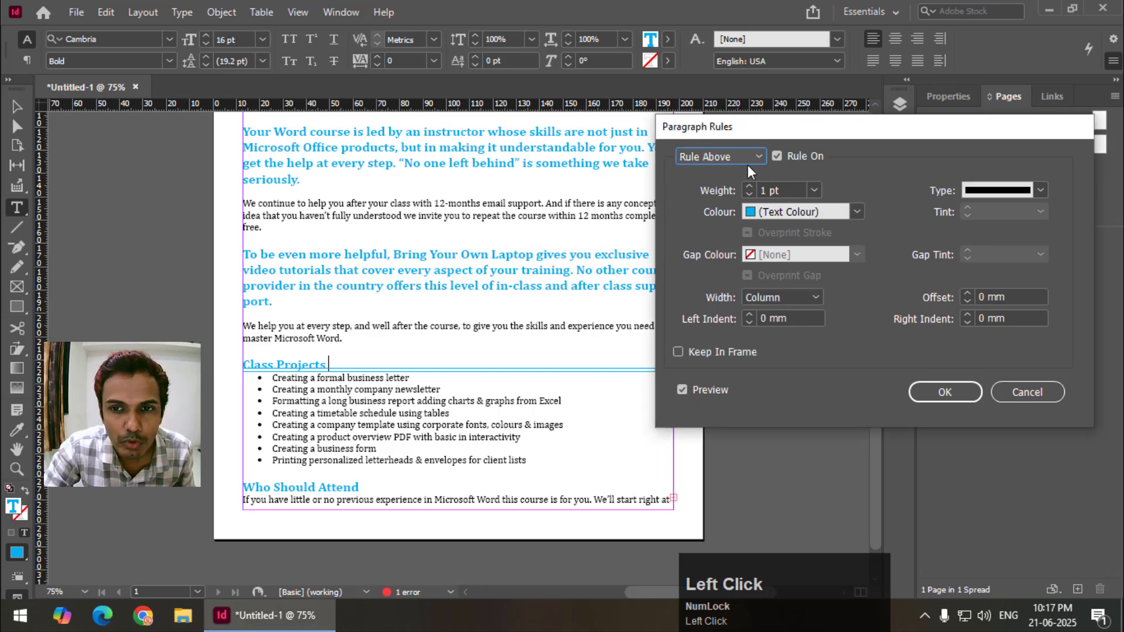
{"action": "left_click", "coordinate": [746, 160]}
{"action": "left_click", "coordinate": [738, 188]}
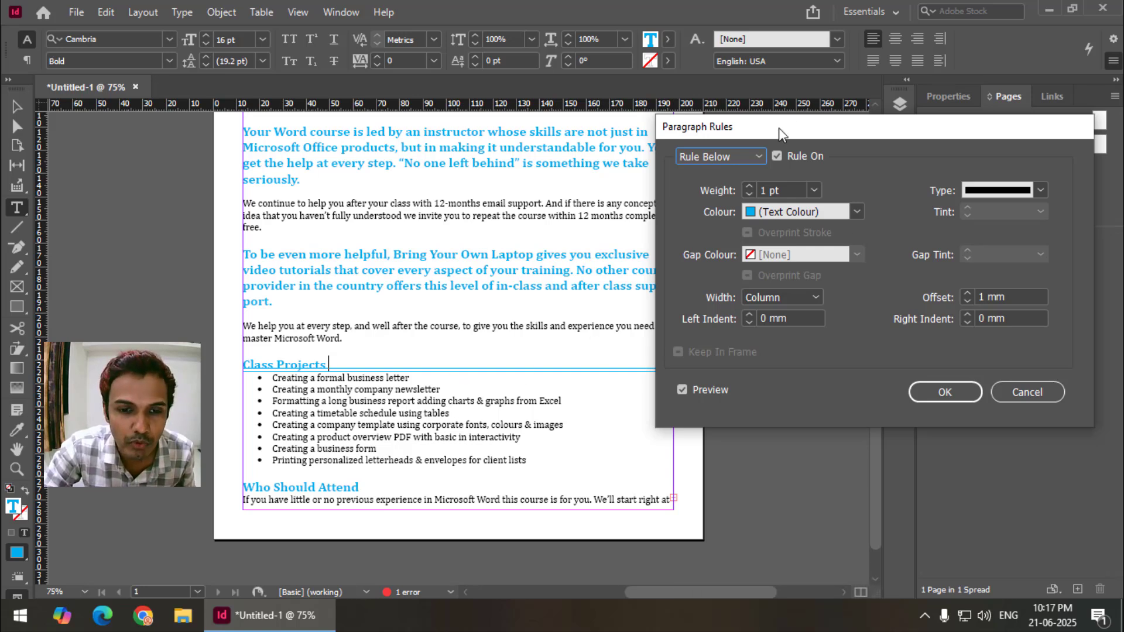
{"action": "left_click_drag", "start_coordinate": [778, 128], "coordinate": [762, 127]}
{"action": "left_click", "coordinate": [778, 303]}
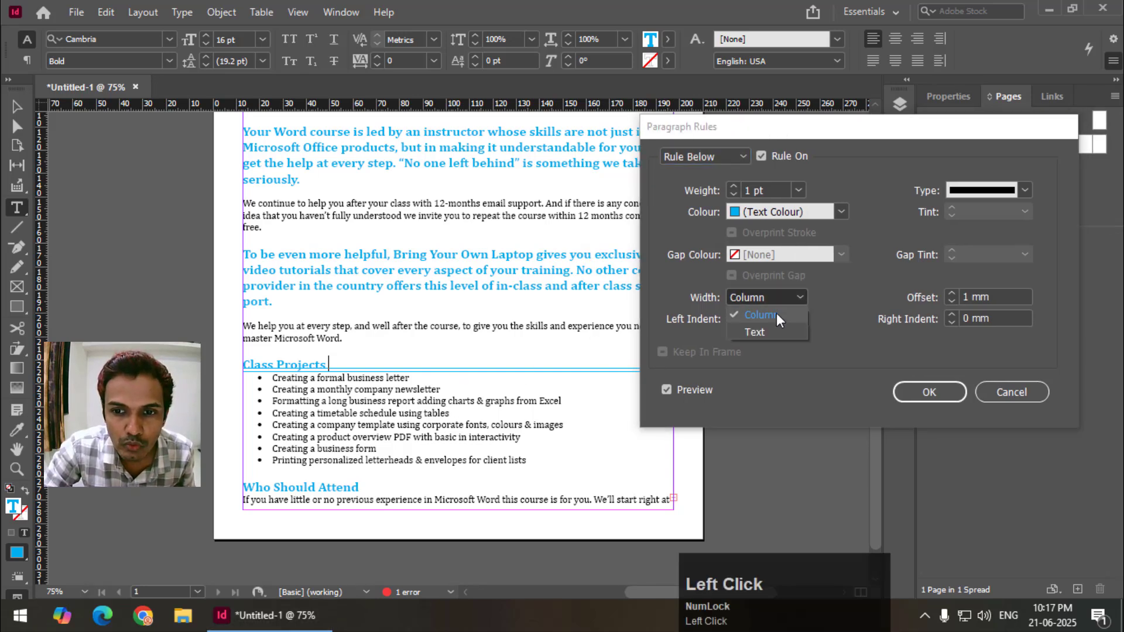
{"action": "left_click", "coordinate": [771, 333]}
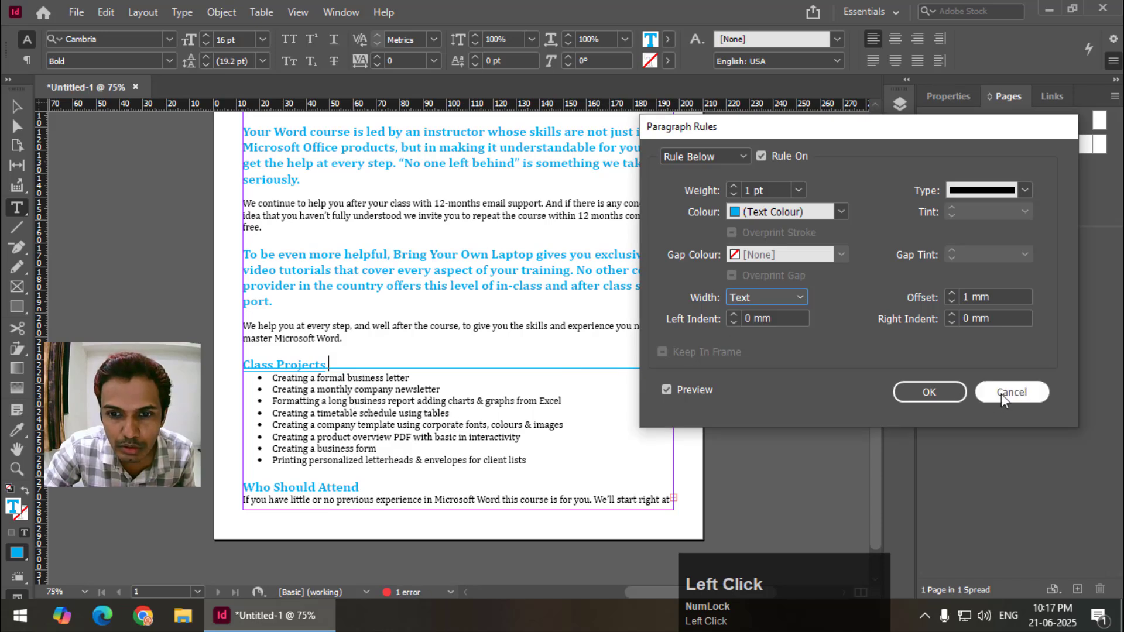
{"action": "left_click", "coordinate": [1016, 392]}
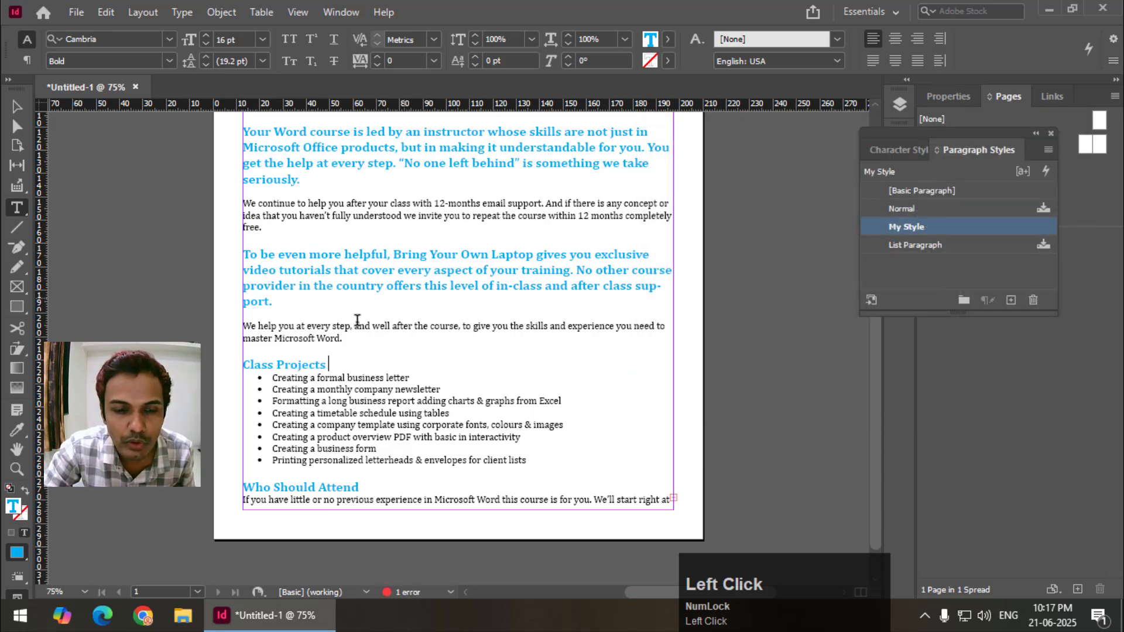
Reopen the paragraph rules for the "Class Projects" heading and turn on only Rule Below.
{"action": "left_click", "coordinate": [1113, 61]}
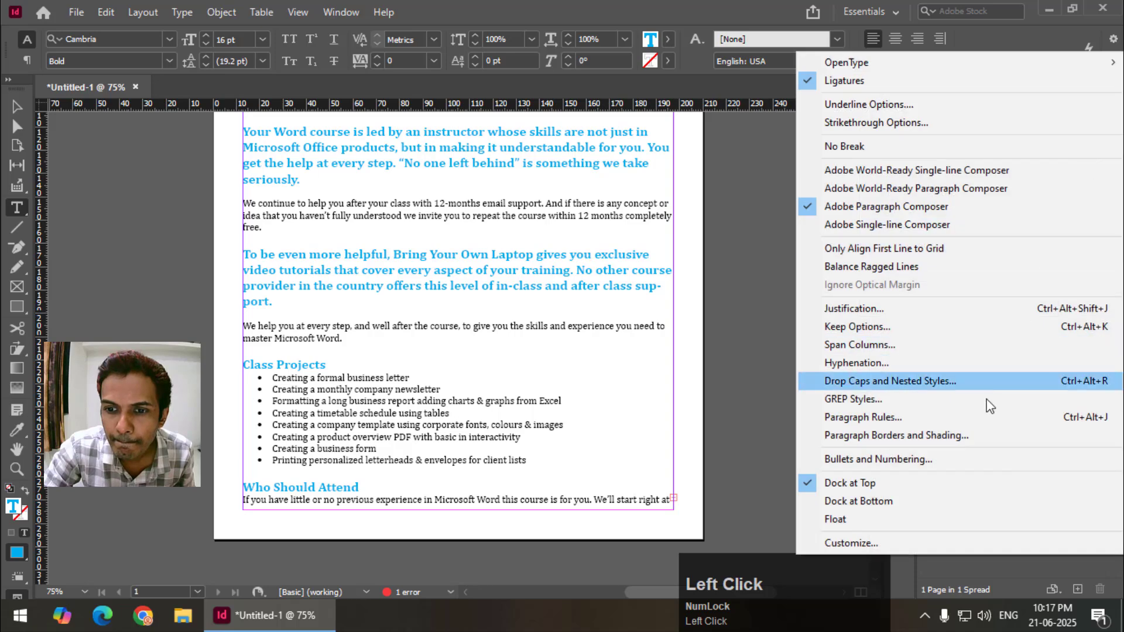
{"action": "left_click", "coordinate": [939, 417]}
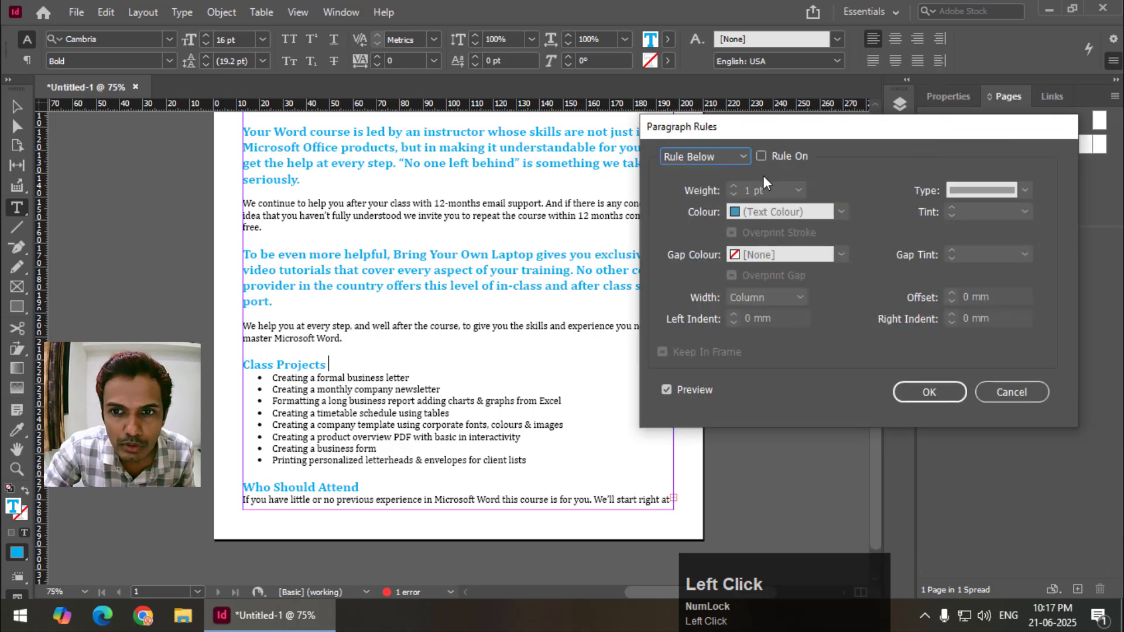
{"action": "left_click", "coordinate": [742, 155]}
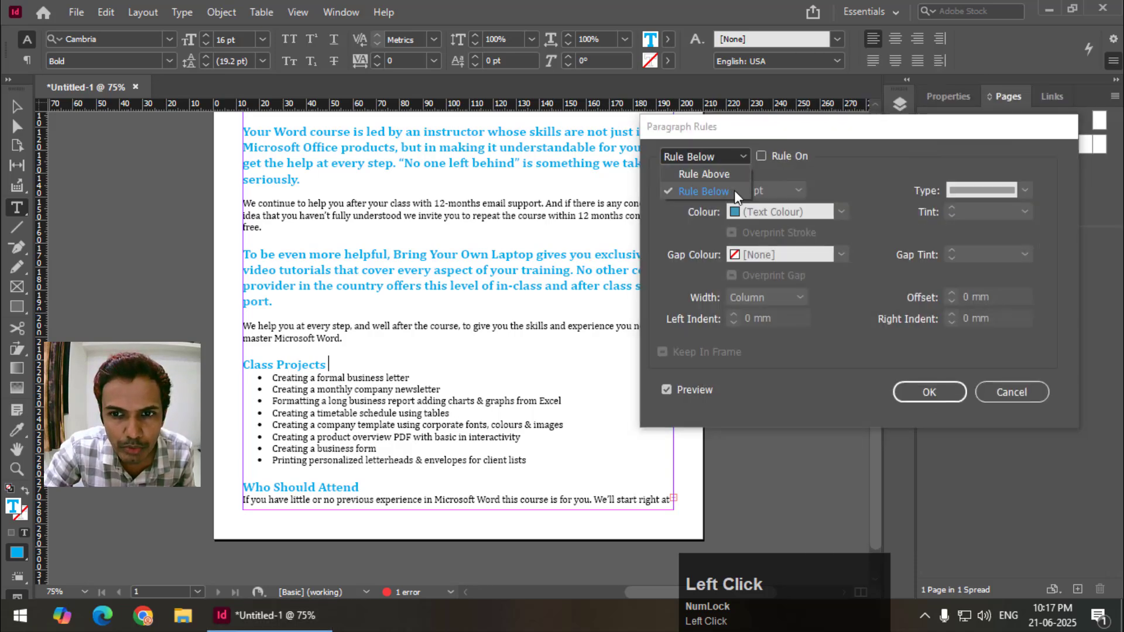
{"action": "left_click", "coordinate": [734, 191]}
{"action": "left_click", "coordinate": [760, 156]}
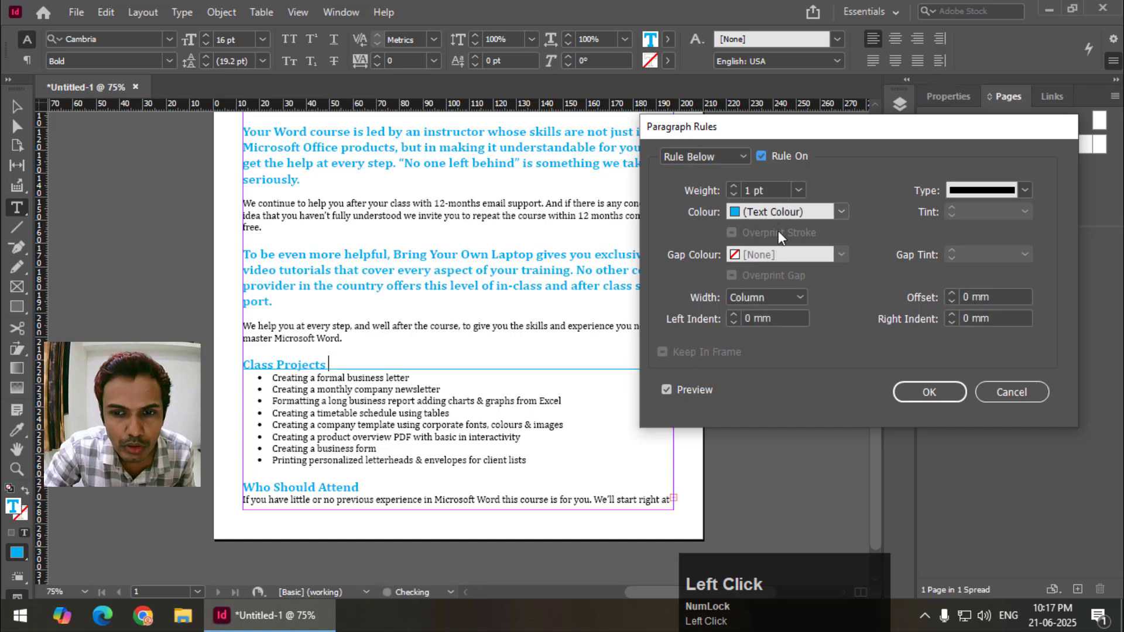
Offset the heading's Rule Below by 1 mm.
{"action": "left_click", "coordinate": [951, 301]}
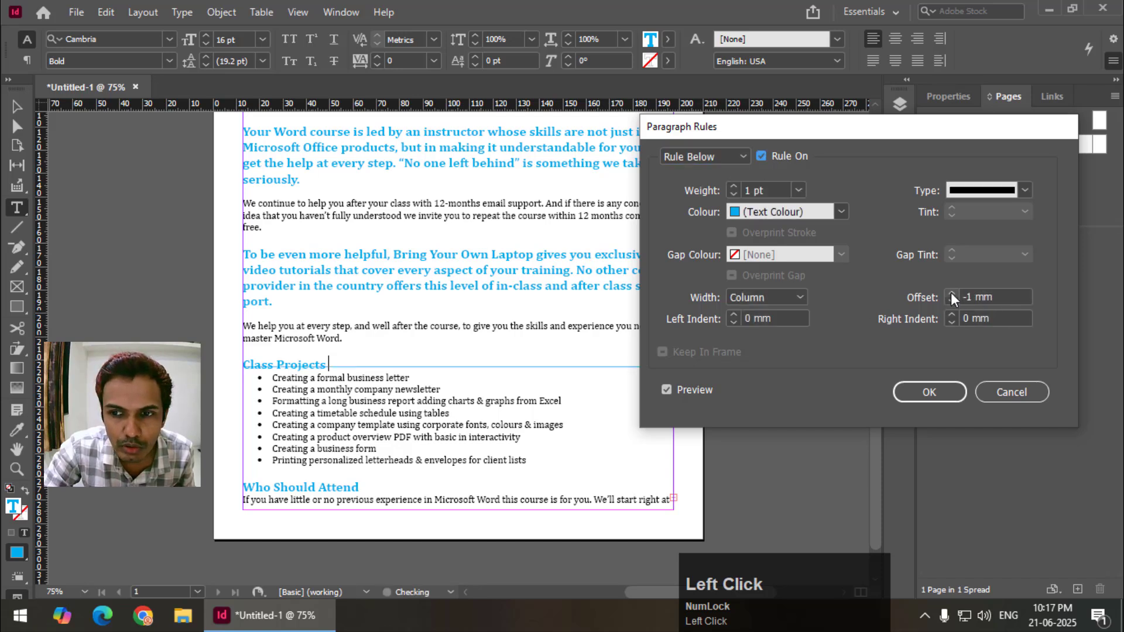
{"action": "left_click", "coordinate": [951, 292]}
{"action": "left_click", "coordinate": [950, 292]}
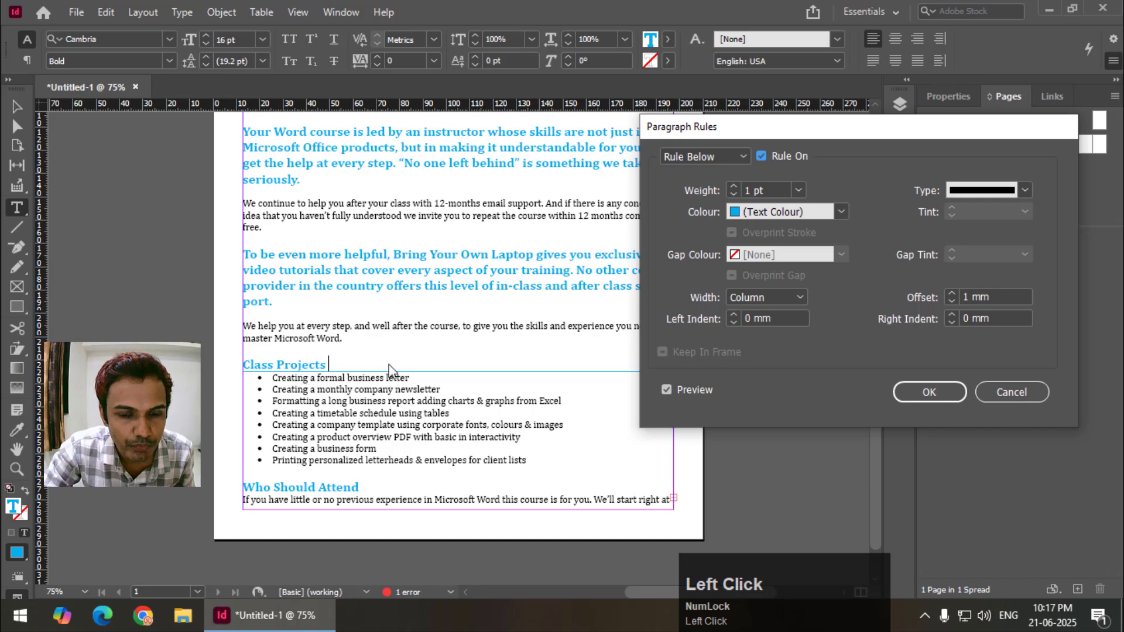
{"action": "left_click_drag", "start_coordinate": [781, 125], "coordinate": [822, 134]}
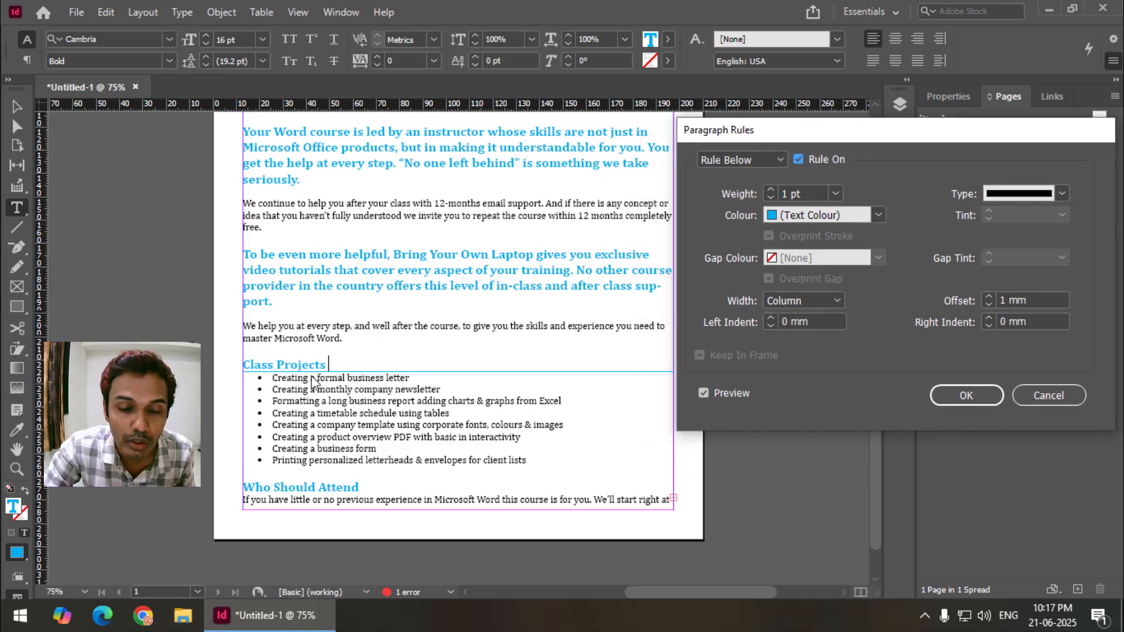
{"action": "left_click_drag", "start_coordinate": [742, 130], "coordinate": [795, 135]}
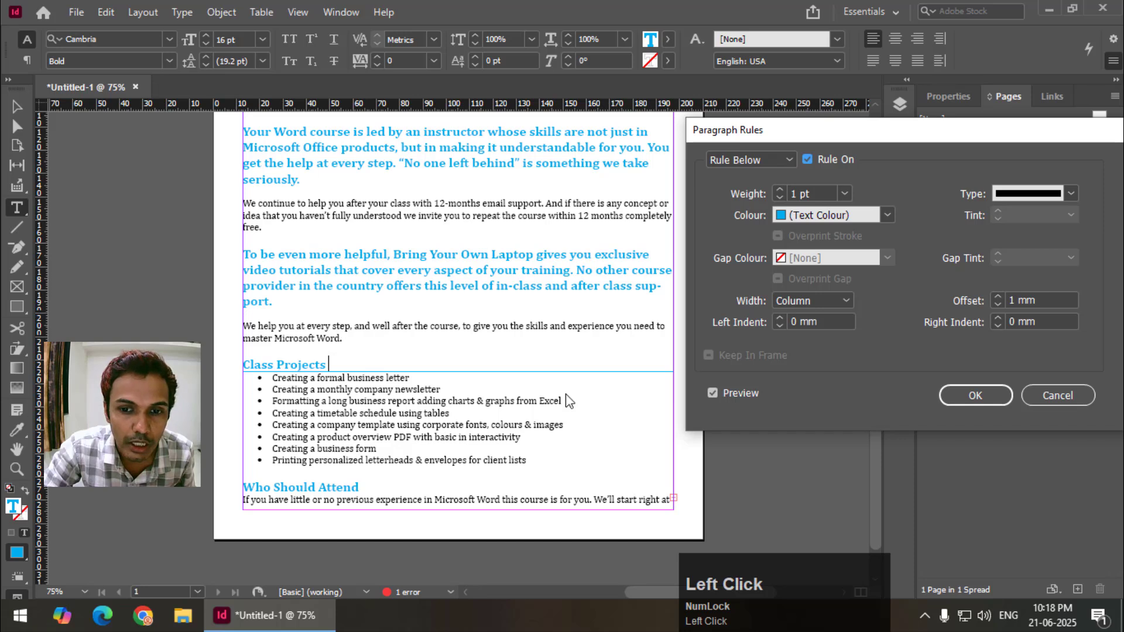
Set the Rule Below width to Text and its left indent to 1 mm.
{"action": "left_click", "coordinate": [818, 305]}
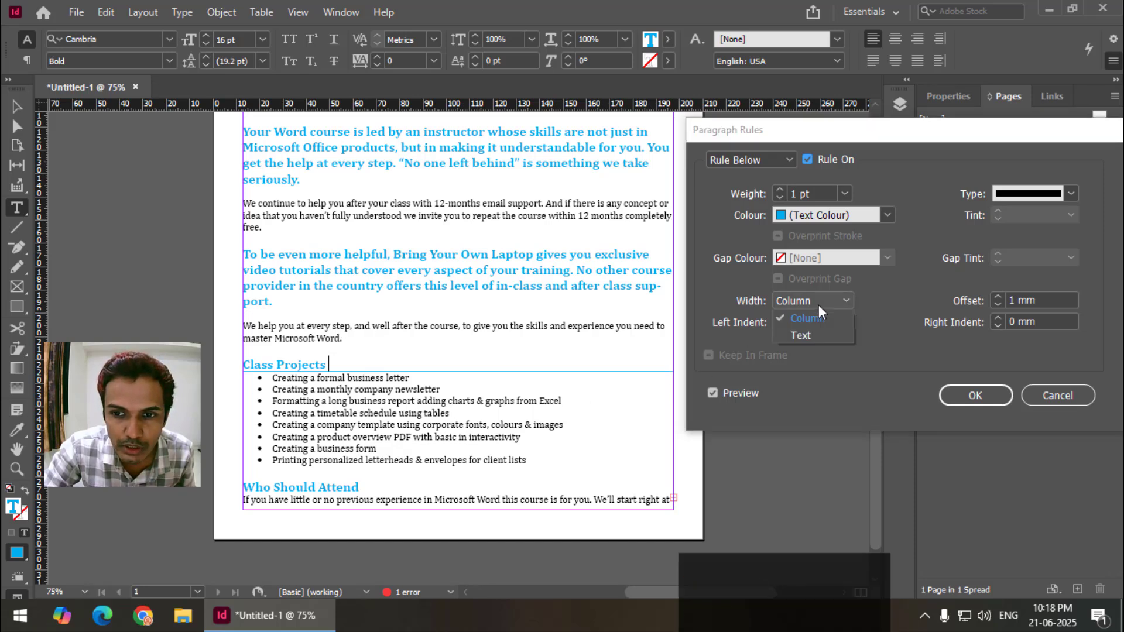
{"action": "left_click", "coordinate": [814, 336]}
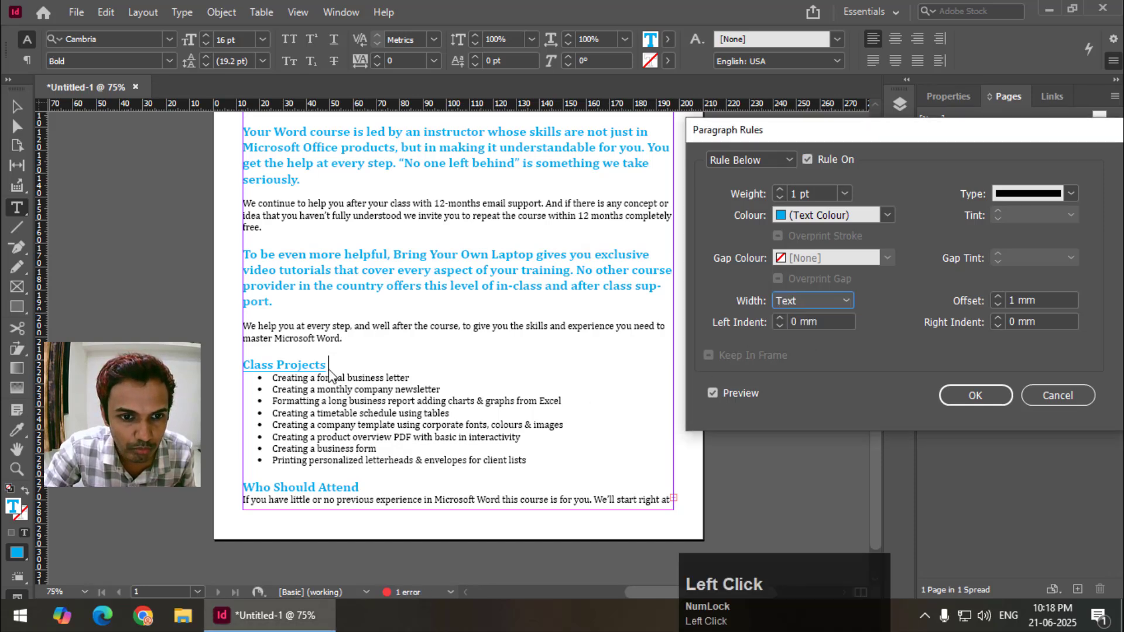
{"action": "left_click", "coordinate": [779, 318]}
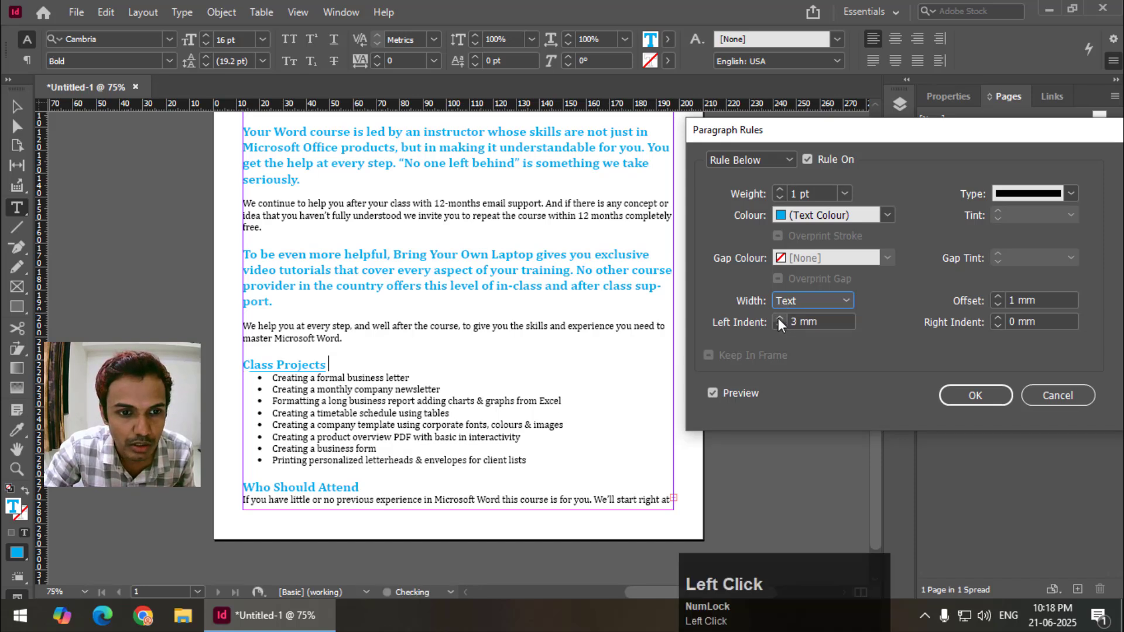
{"action": "left_click", "coordinate": [782, 327]}
{"action": "left_click", "coordinate": [782, 327]}
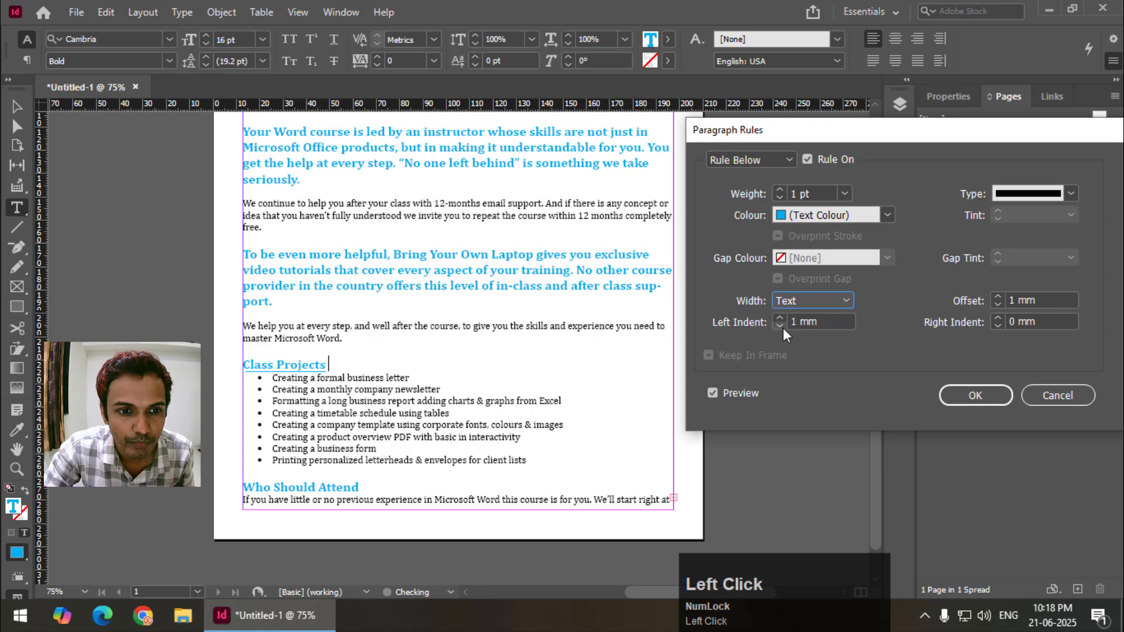
Set the Rule Below colour to magenta (C=0 M=100 Y=0 K=0) and its width to Column, and apply the paragraph rules.
{"action": "left_click", "coordinate": [883, 215]}
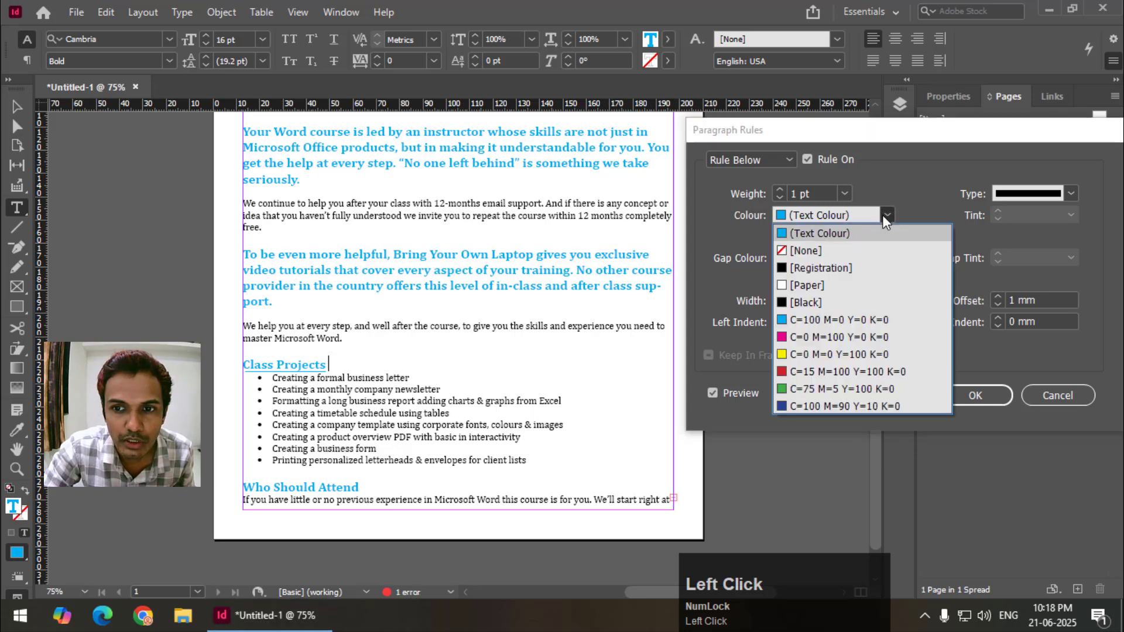
{"action": "left_click", "coordinate": [803, 336]}
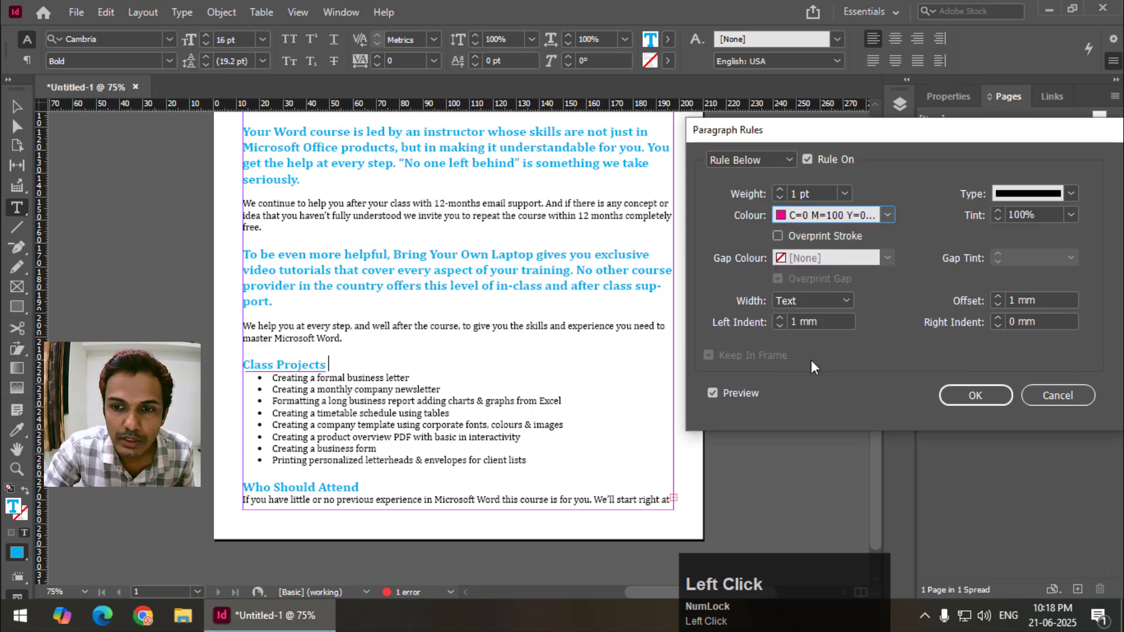
{"action": "left_click", "coordinate": [816, 300]}
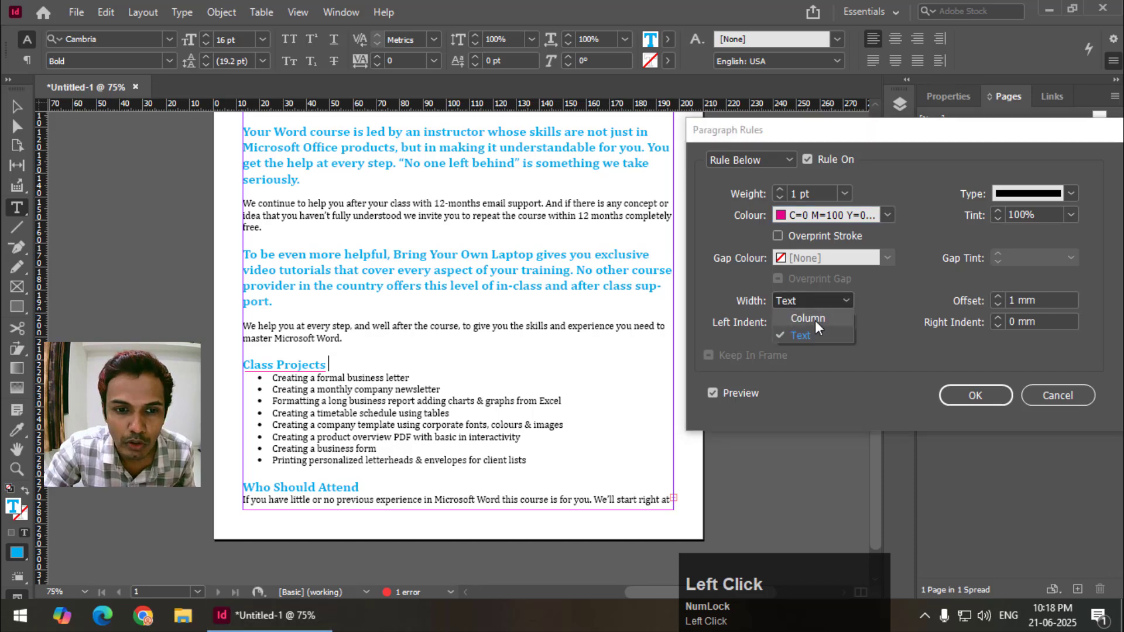
{"action": "left_click", "coordinate": [815, 321]}
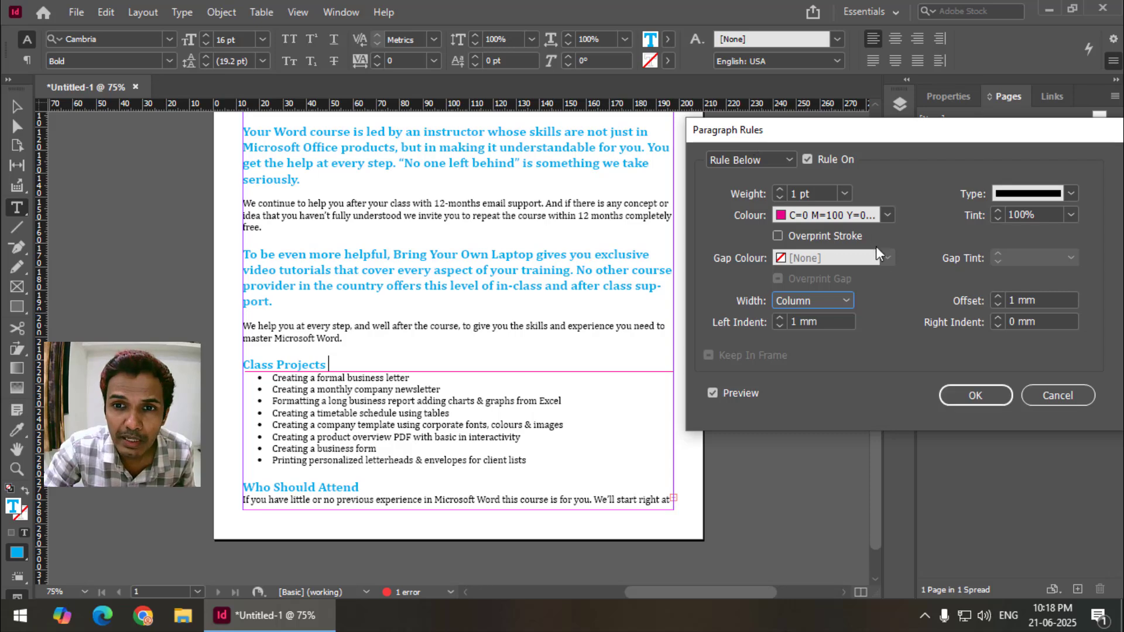
{"action": "left_click", "coordinate": [975, 393]}
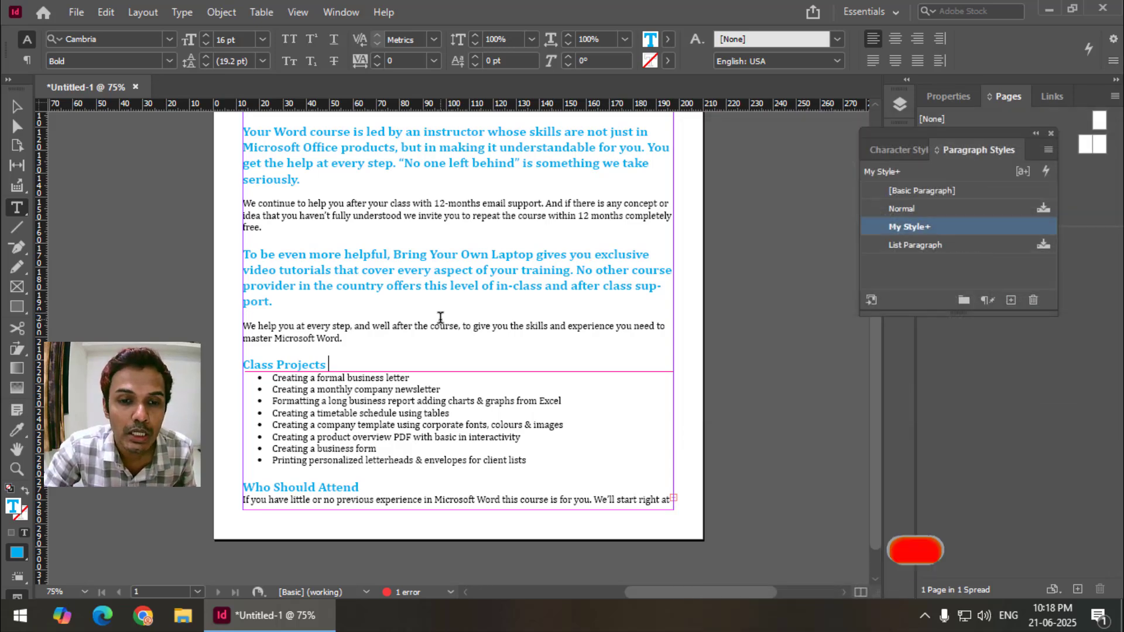
{"action": "scroll", "coordinate": [363, 298], "scroll_direction": "up", "scroll_amount": 2}
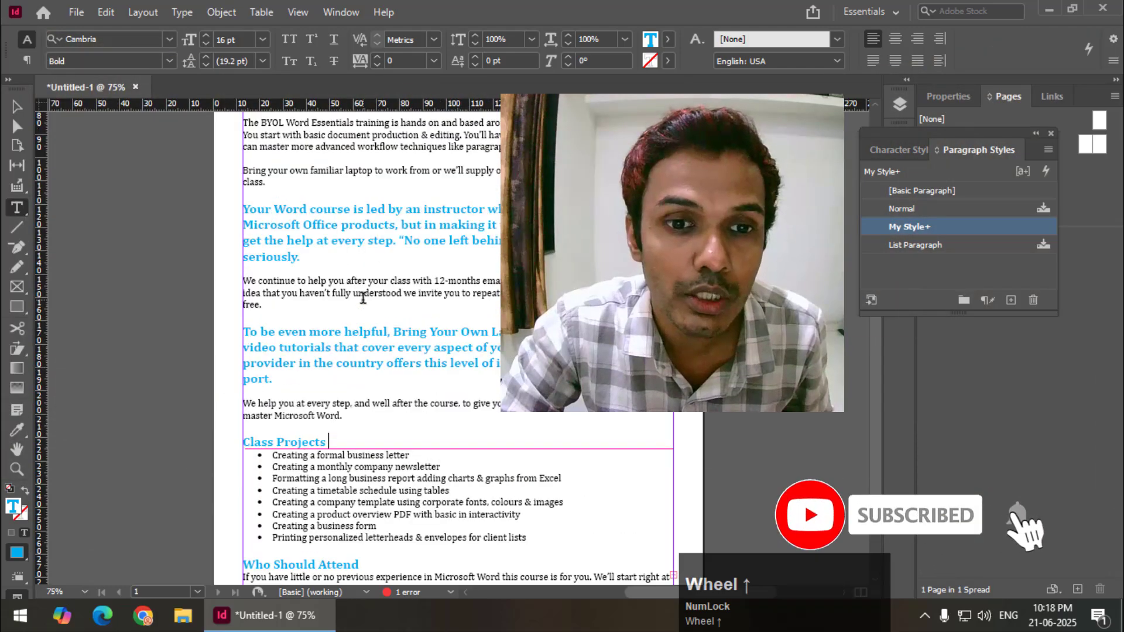
{"action": "scroll", "coordinate": [363, 298], "scroll_direction": "up", "scroll_amount": 1}
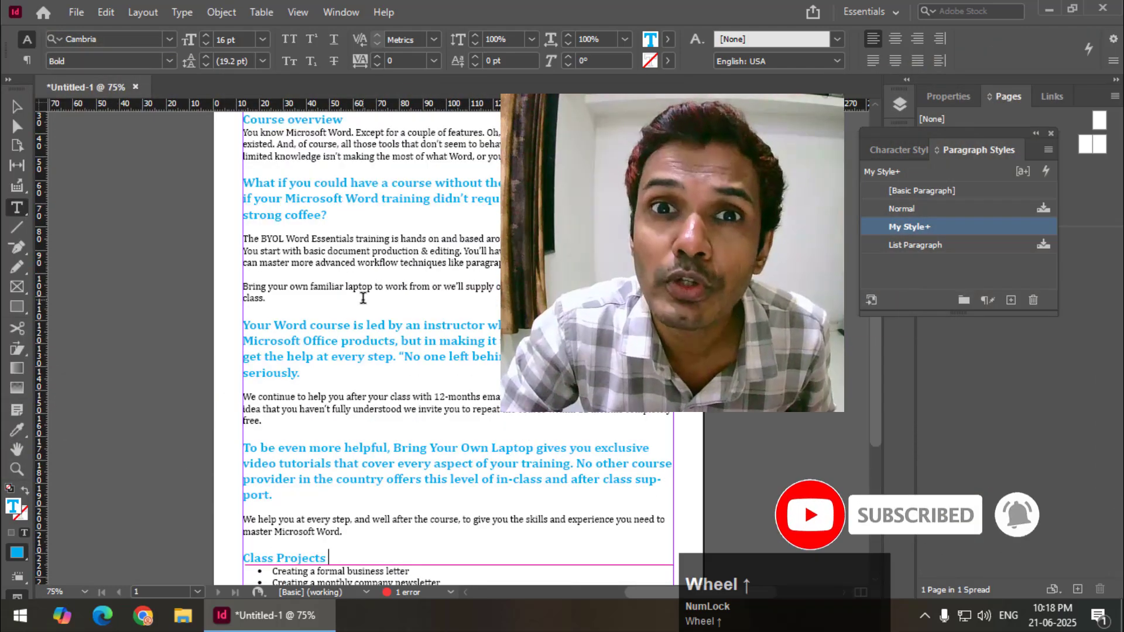